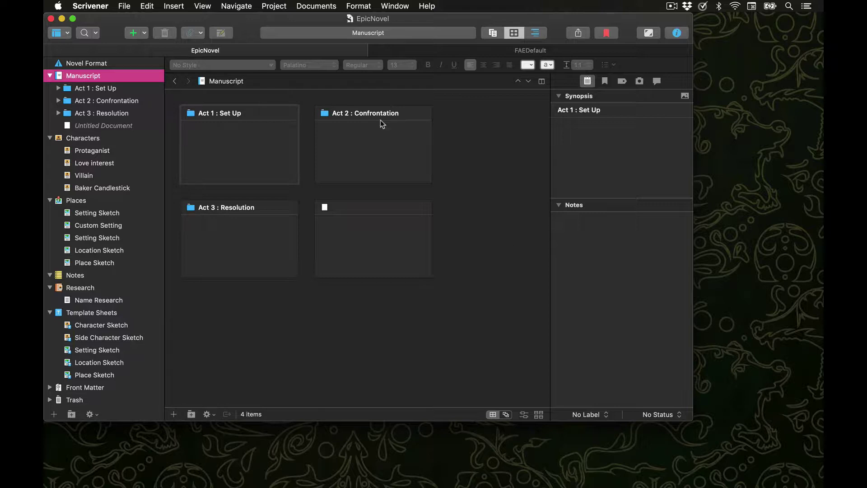
Open the project targets and set the manuscript target to 50,000 words
left_click(269, 5)
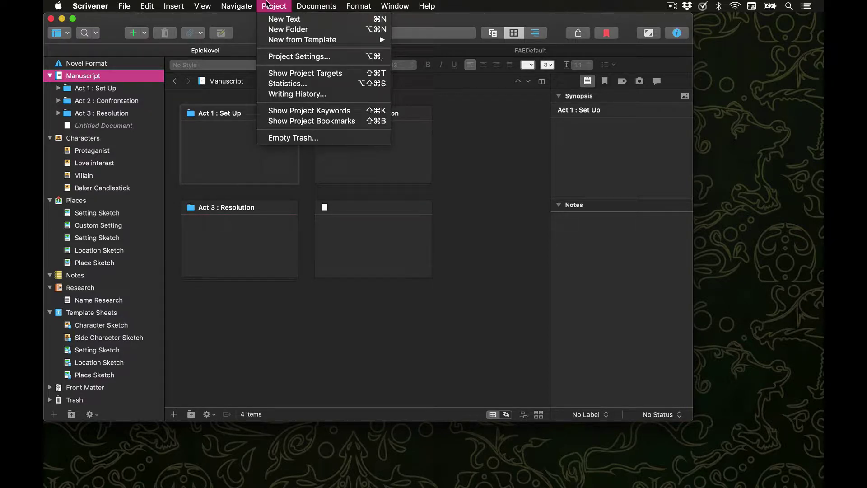
left_click(329, 74)
left_click_drag(774, 318, 389, 63)
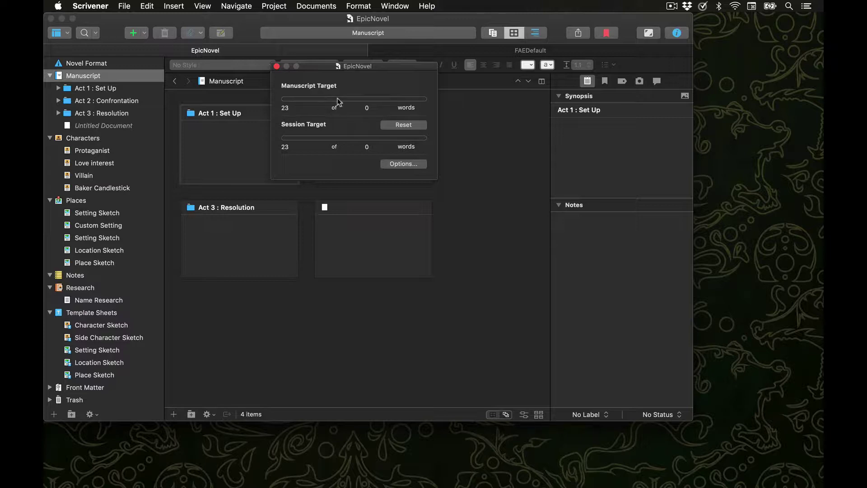
left_click(367, 108)
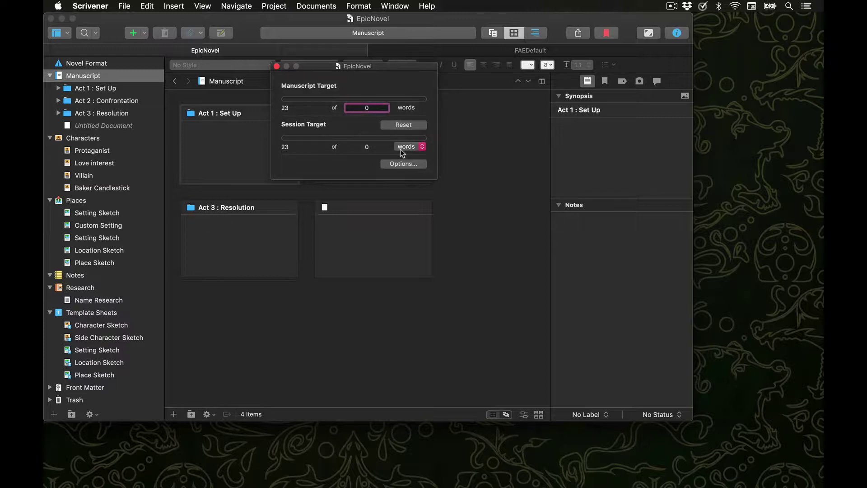
key("BackSpace")
type("50,000")
Set the session target to 1,667 words
left_click(367, 146)
double_click(366, 147)
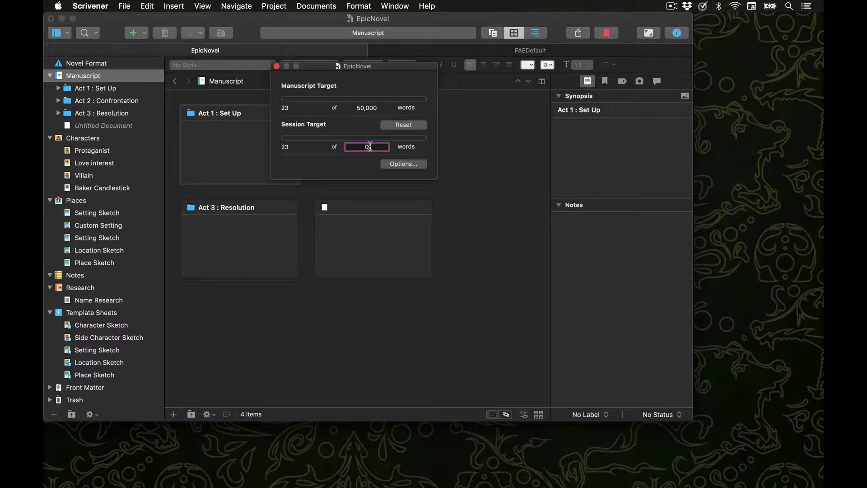
key("BackSpace")
type("1,667")
Enable a deadline for the draft target in the target options and set it to 12/1/2019
left_click(404, 164)
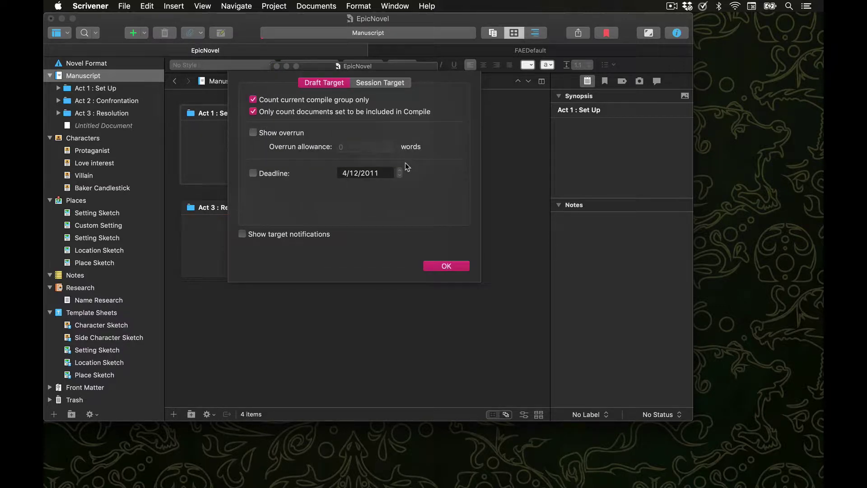
left_click(253, 174)
left_click(345, 174)
type("12/ ")
type("1")
key("Tab")
type("2019")
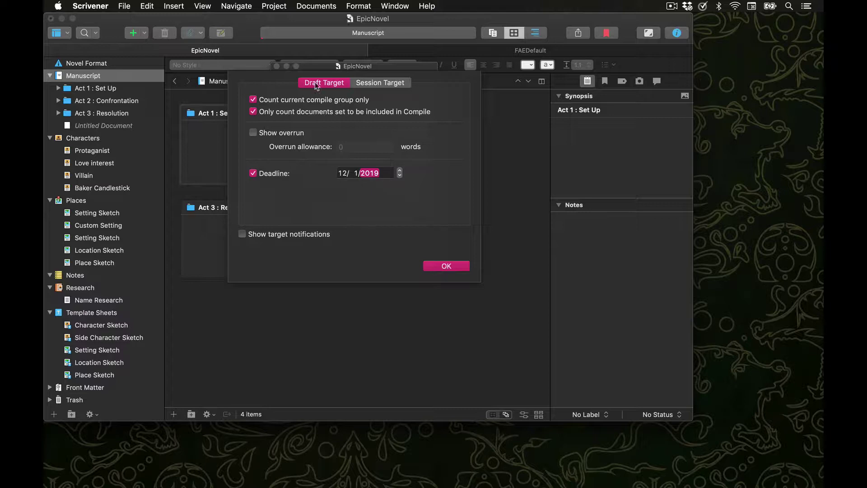
Adjust the daily reset time of the session count and toggle target notifications, then apply the options and move the targets window beside the project
left_click(380, 84)
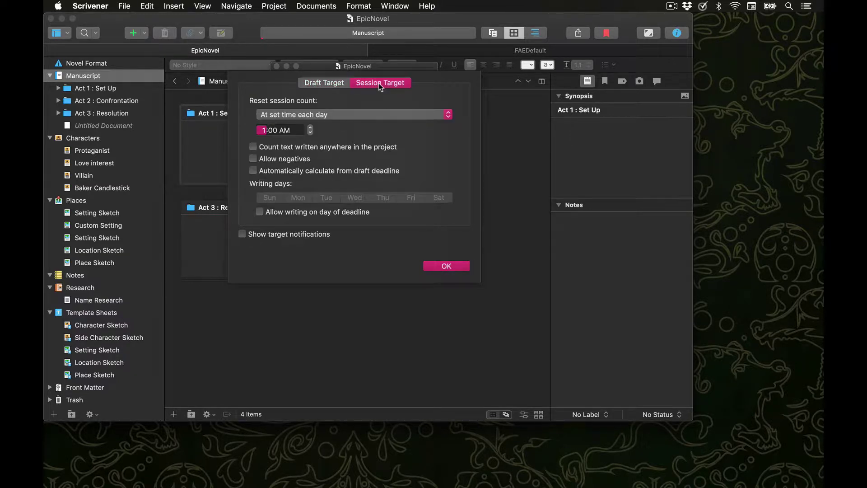
type("2")
left_click(275, 131)
type("1")
left_click(242, 234)
left_click(437, 267)
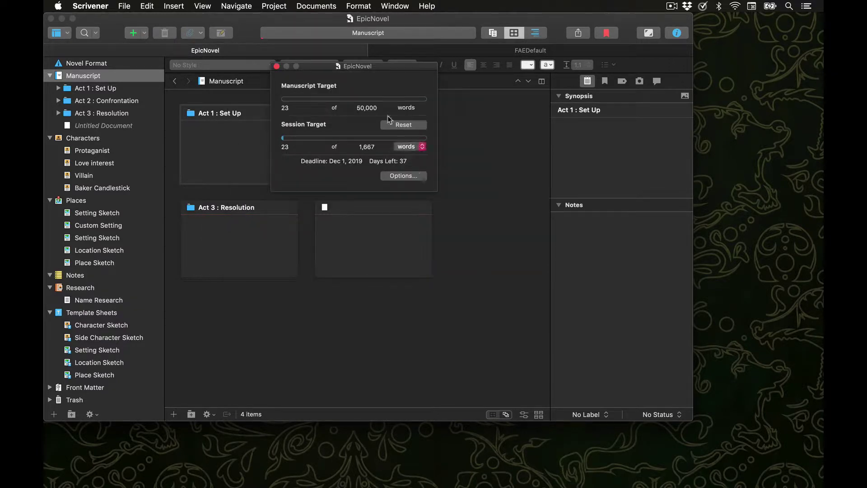
left_click_drag(359, 66, 753, 250)
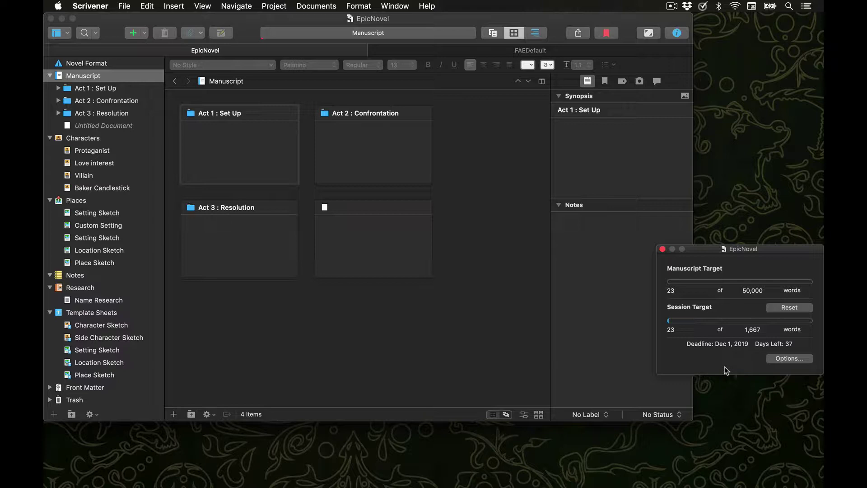
Open the Normal Life document in Act 1 : Set Up and take a snapshot of it
left_click(58, 88)
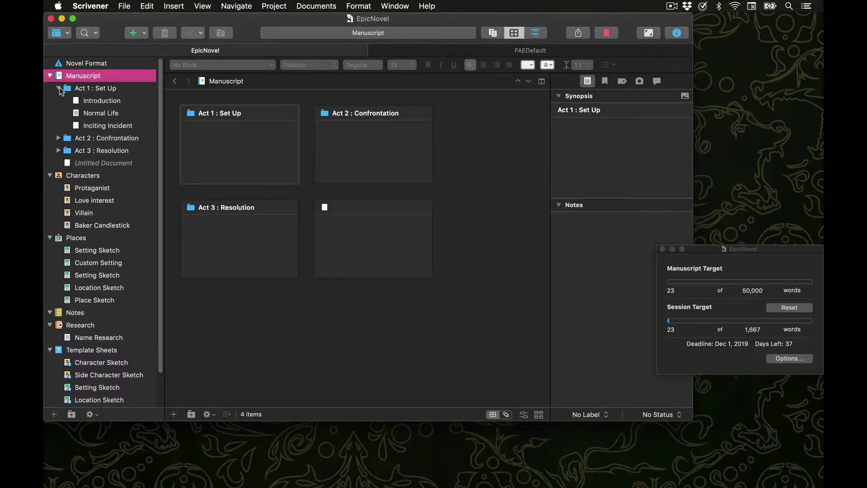
left_click(101, 113)
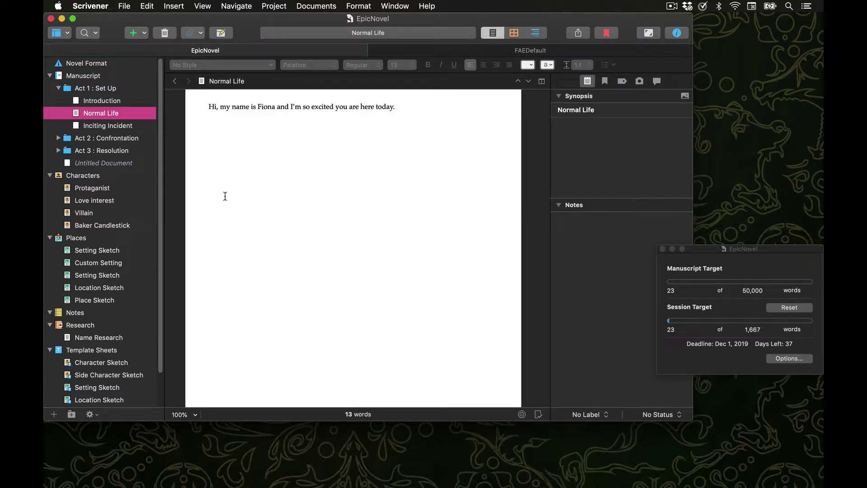
left_click(639, 81)
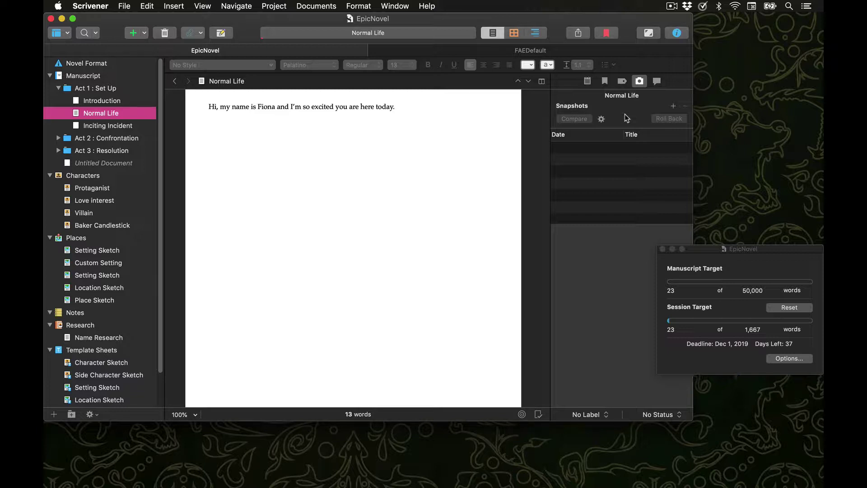
left_click(673, 106)
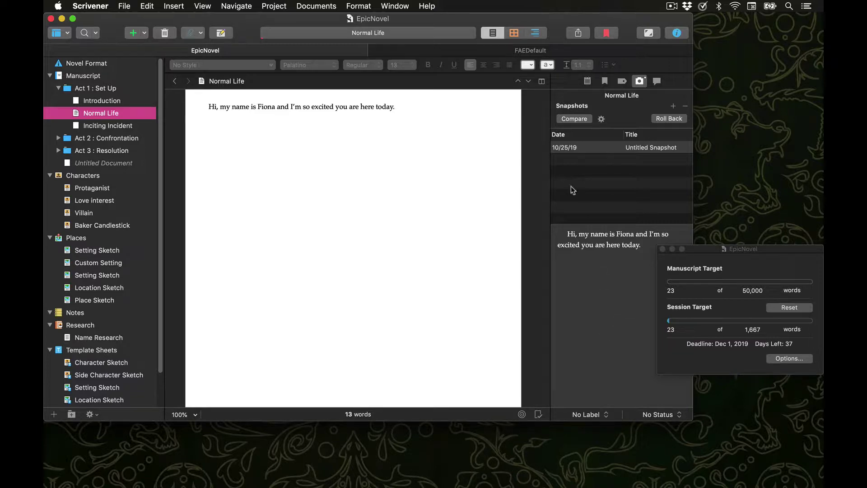
Add the sentence "Oh, and the dog lived." below the existing text, separated by a blank line
left_click(289, 181)
key("Return")
key("Return")
type("Oh, and the dog lived.")
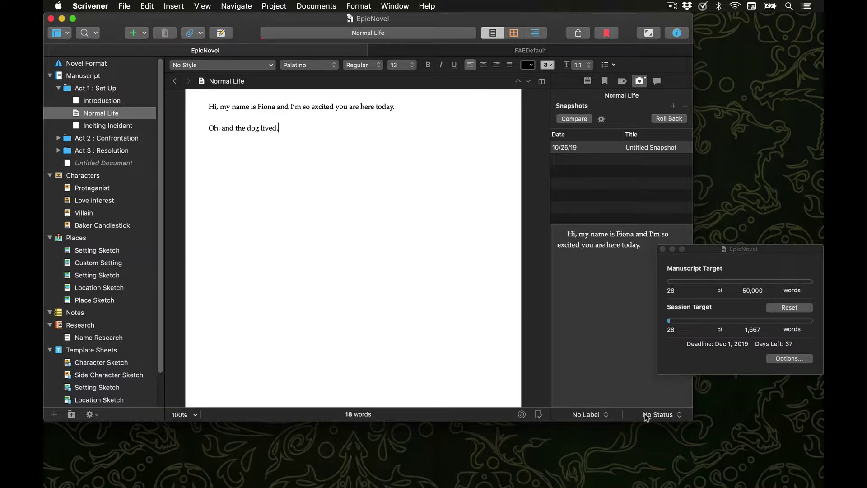
Set the Normal Life document's status to First Draft and take another snapshot of it
left_click(680, 416)
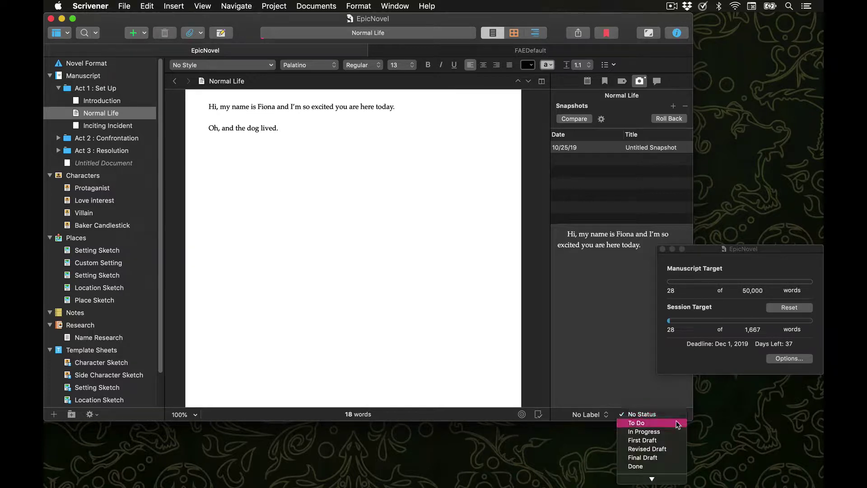
left_click(672, 440)
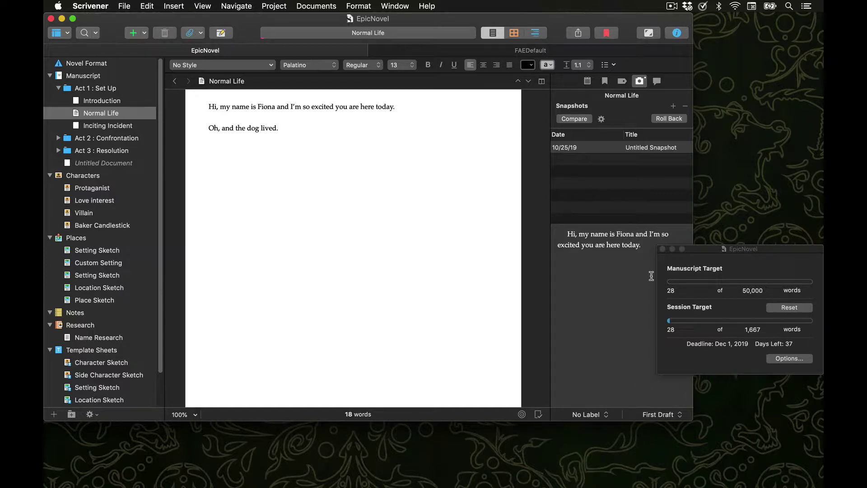
left_click(674, 107)
Rename the earliest snapshot of Normal Life to "Original Text"
left_click(649, 149)
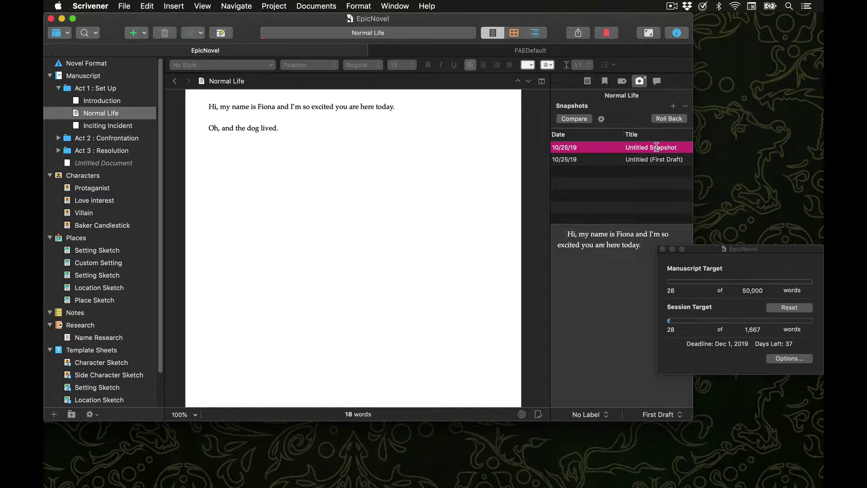
double_click(657, 147)
type("Original Text")
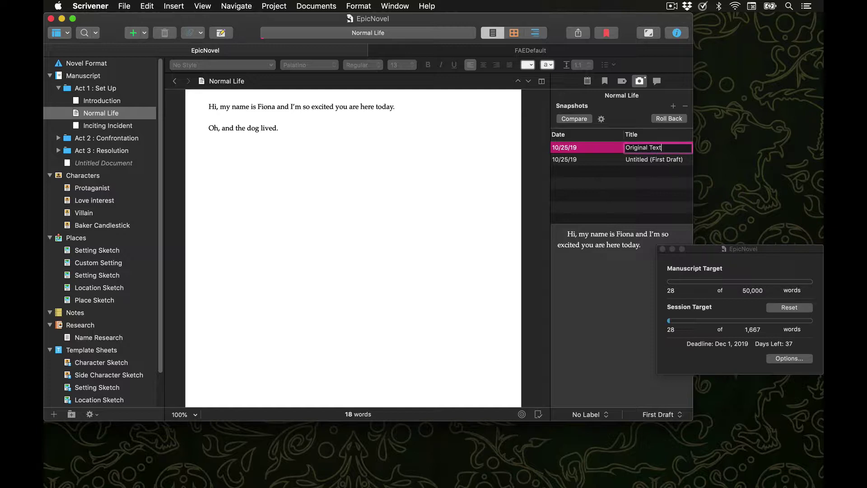
key("Return")
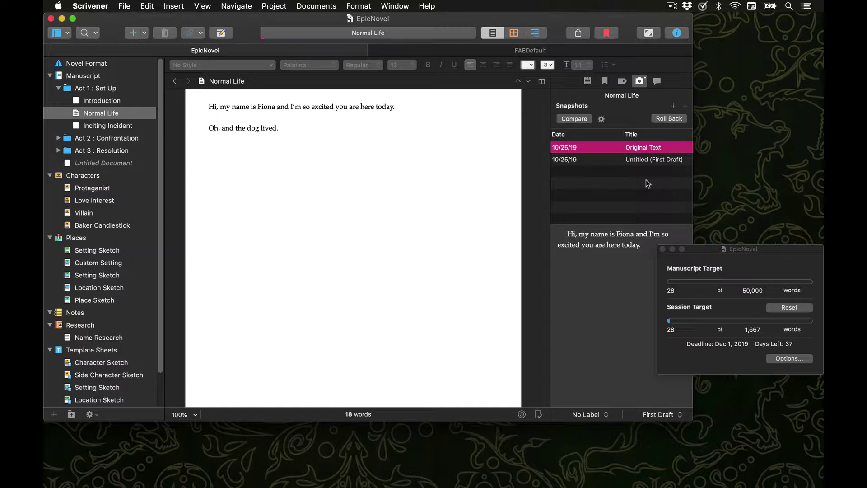
Roll the document back to Original Text, snapshotting the current version beforehand, and compare that snapshot with the earlier First Draft one
left_click(674, 117)
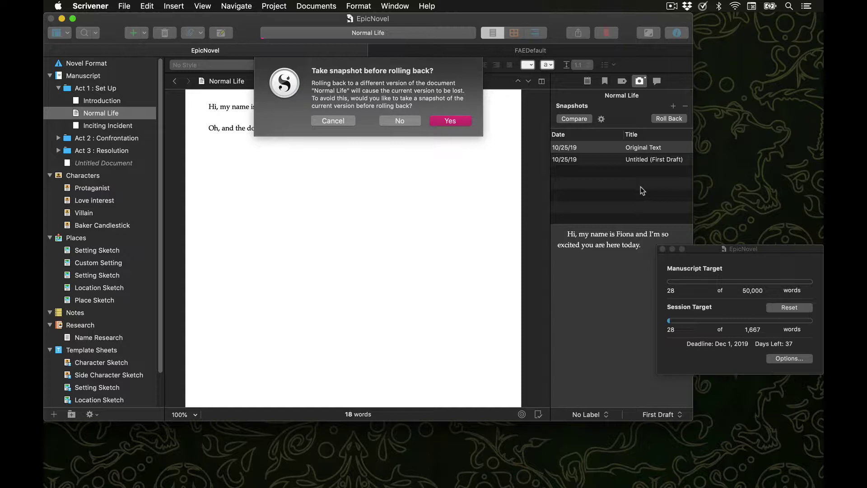
left_click(458, 122)
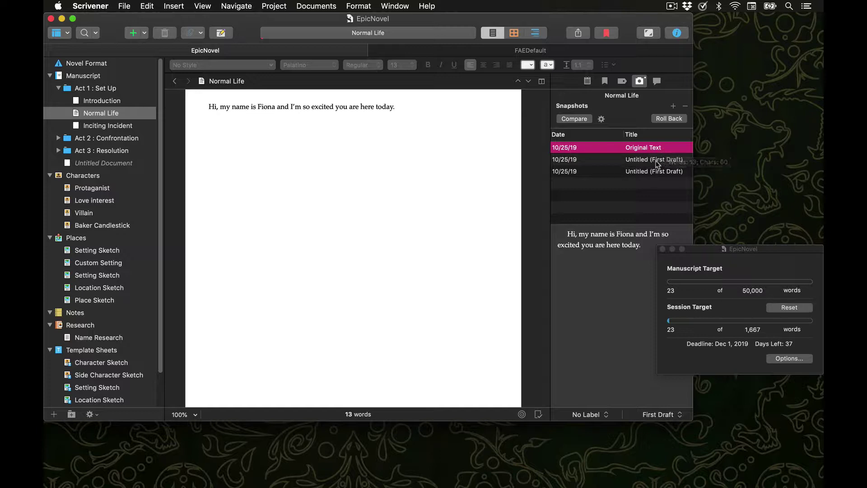
left_click(655, 161, "super")
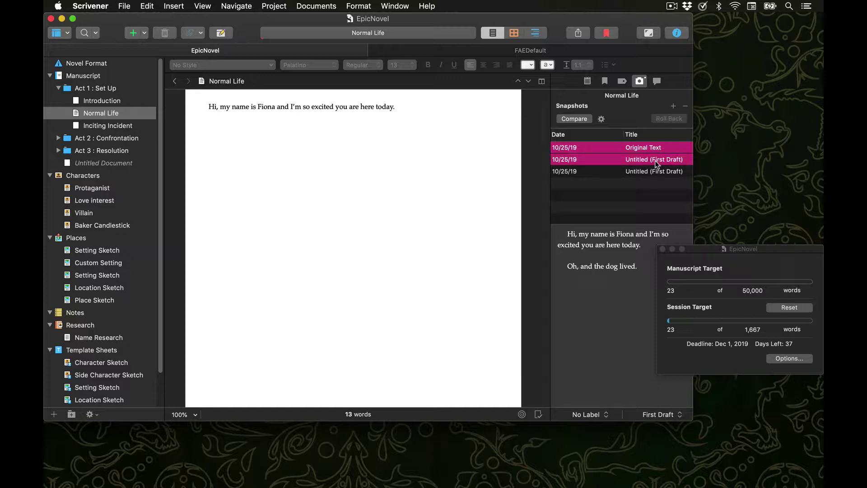
left_click(576, 119)
Delete the introduction before "I'm so excited" and add the line "The dog lived, but what about the villain?" beneath the sentence
left_click(403, 108)
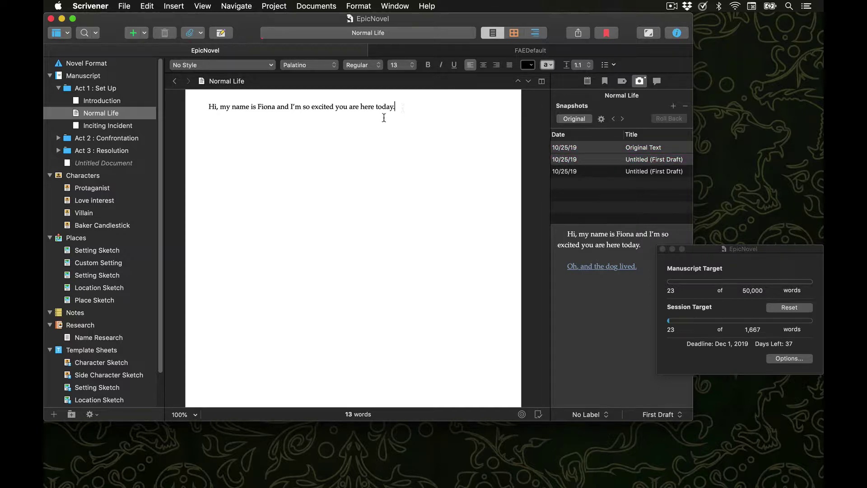
left_click_drag(199, 103, 198, 103)
key("BackSpace")
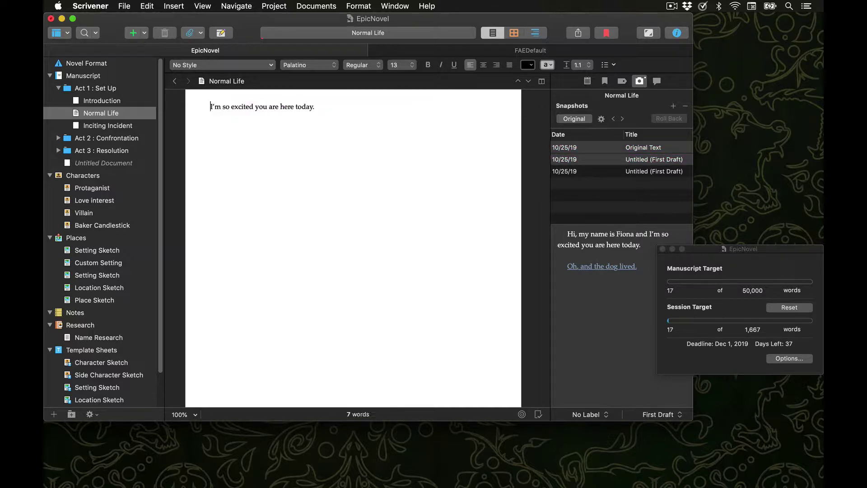
key("Delete")
key("super+Right")
key("Return")
type("The dog lived, but what about the villain?")
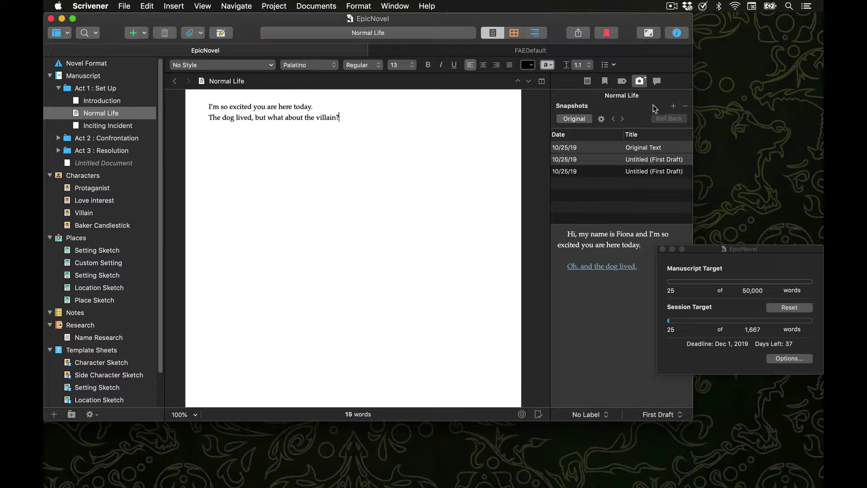
Take a new snapshot of the edited text and compare it with Original Text, keeping the targets window clear of the comparison
left_click(673, 107)
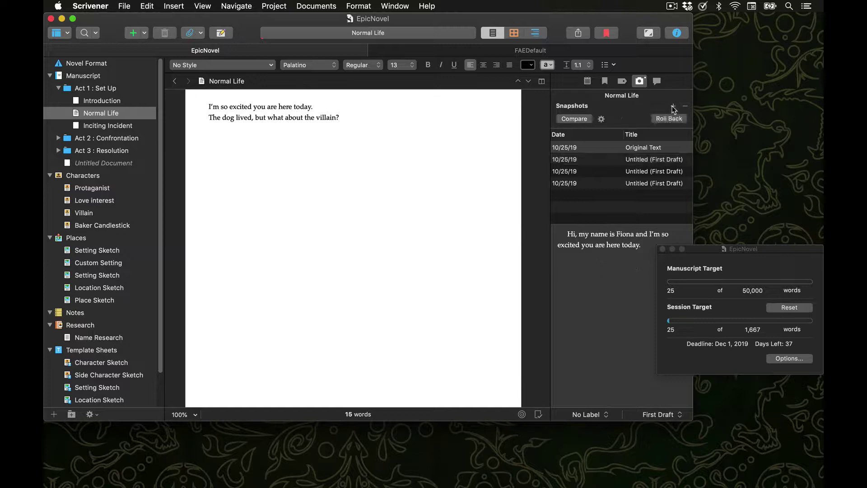
left_click(677, 151)
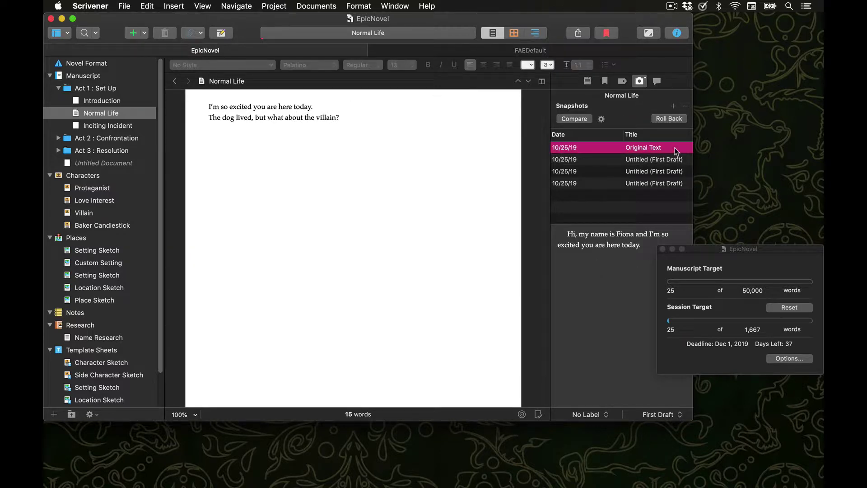
left_click(675, 184, "super")
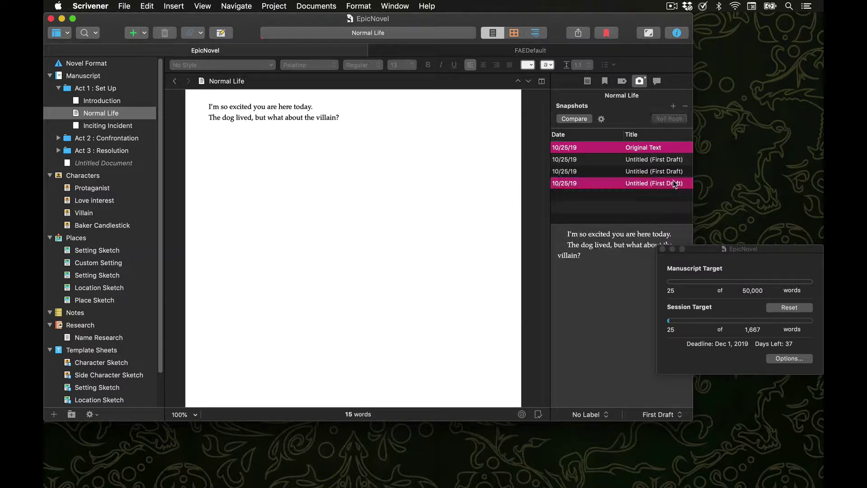
left_click(586, 120)
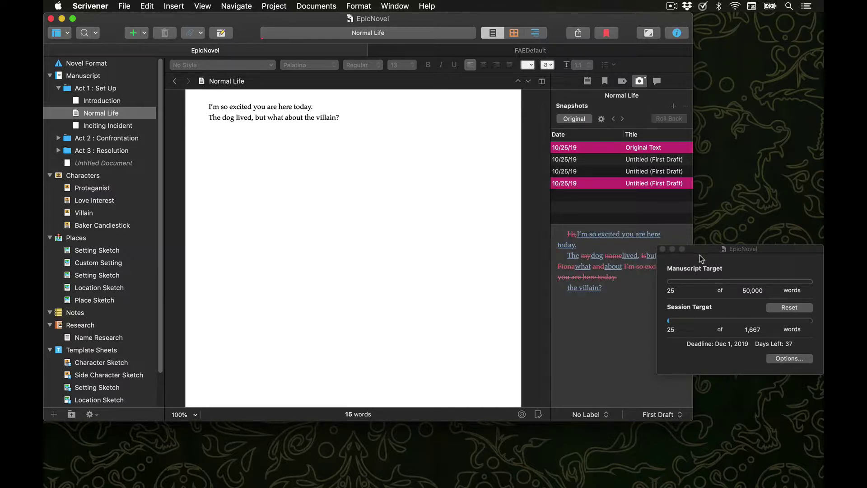
left_click_drag(700, 254, 712, 317)
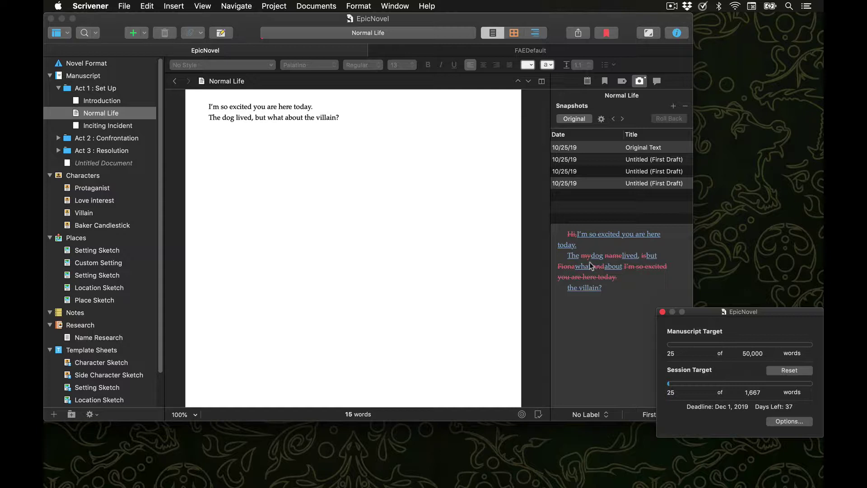
Split the editor side by side and view the Protaganist character sheet in the second pane next to Normal Life
left_click(542, 82)
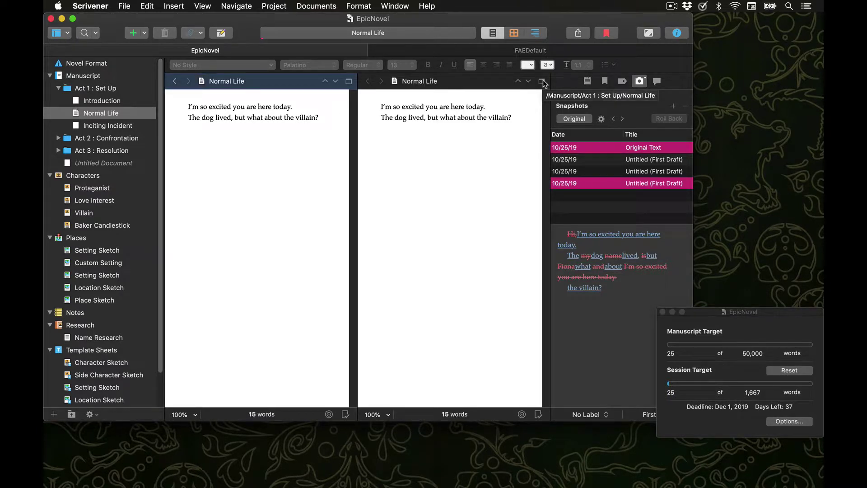
left_click(473, 83)
scroll(72, 244, "down", 2)
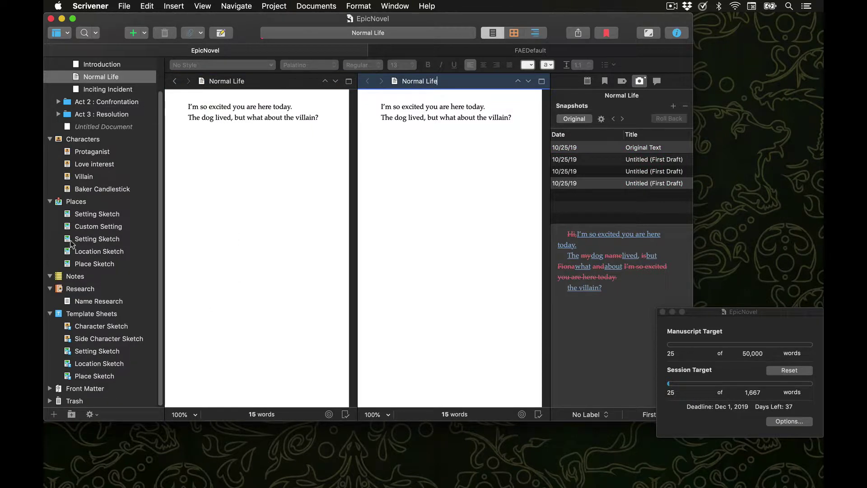
left_click(86, 154)
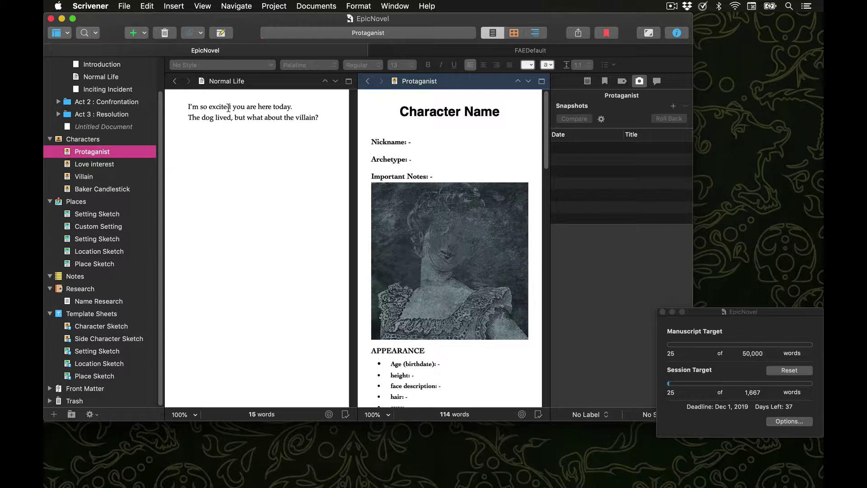
Replace the side-by-side editor split with a stacked one and view the first Setting Sketch under Places in the second pane
left_click(349, 82)
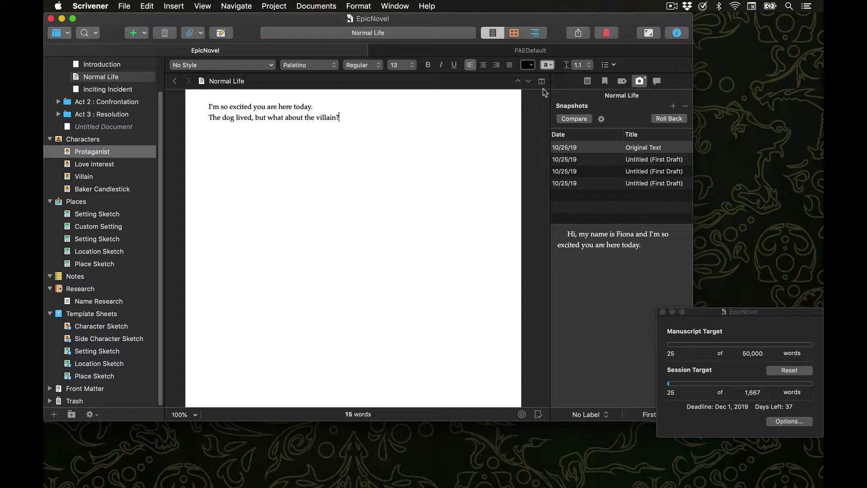
key("alt")
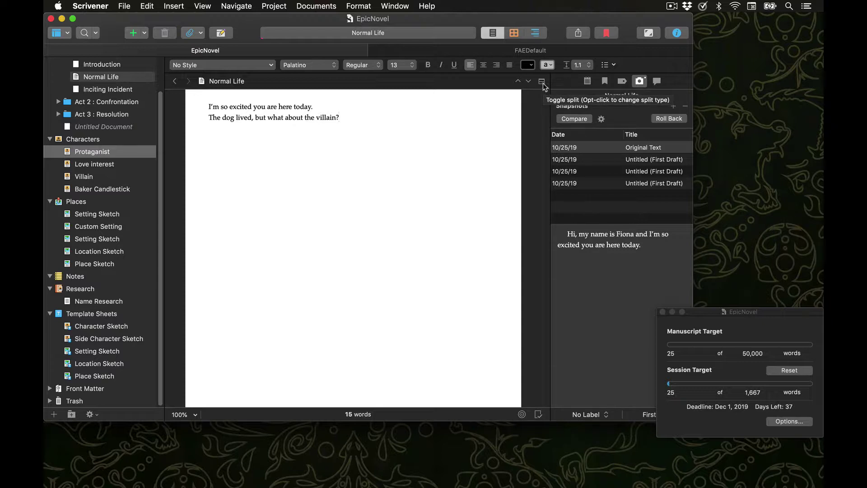
key("alt")
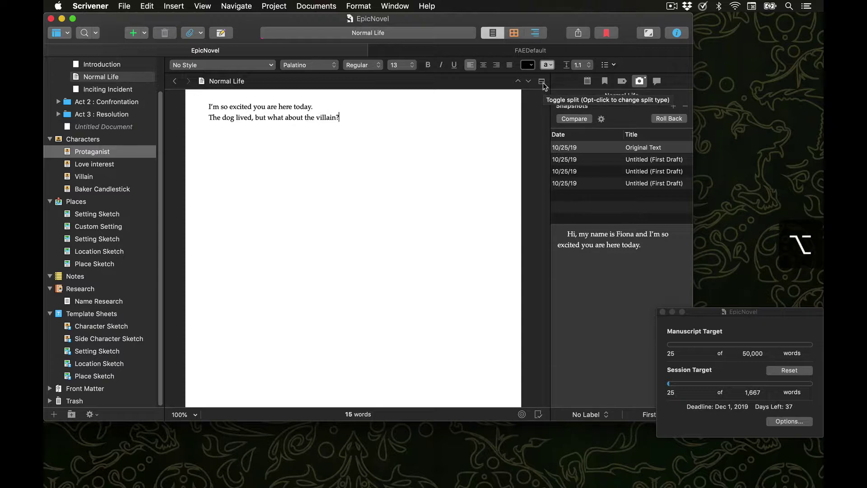
left_click(542, 82)
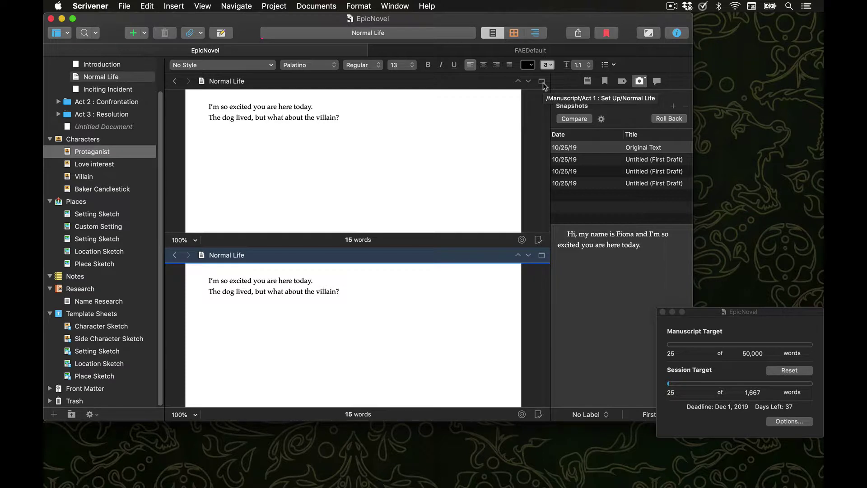
left_click(97, 214)
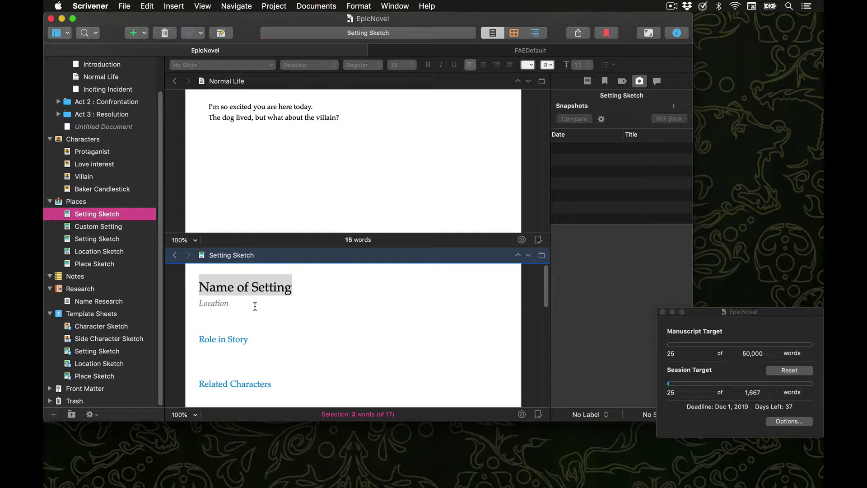
Open the Setting Sketch in its own floating window and move it clear of the Normal Life text
key("Tab")
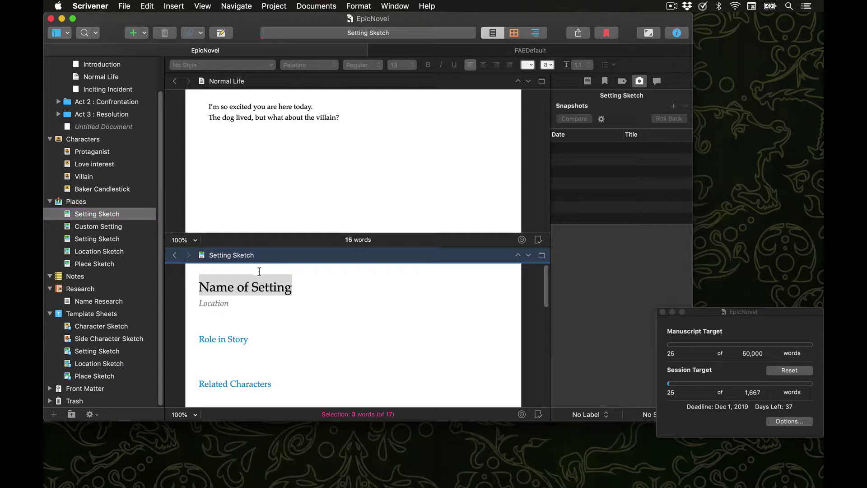
left_click(224, 32)
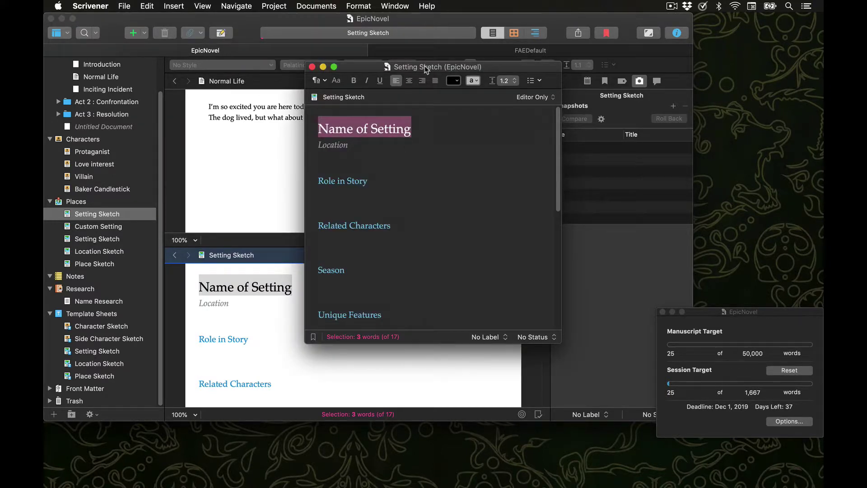
mouse_move(425, 66)
left_mouse_down()
mouse_move(601, 63)
mouse_move(660, 19)
left_mouse_up()
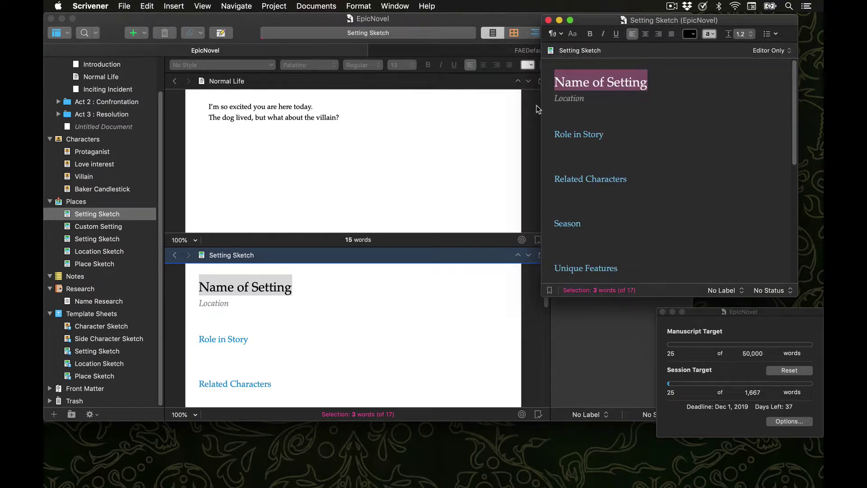
Remove the editor split so only Normal Life remains, and close the floating Setting Sketch window
left_click(485, 91)
left_click(463, 85)
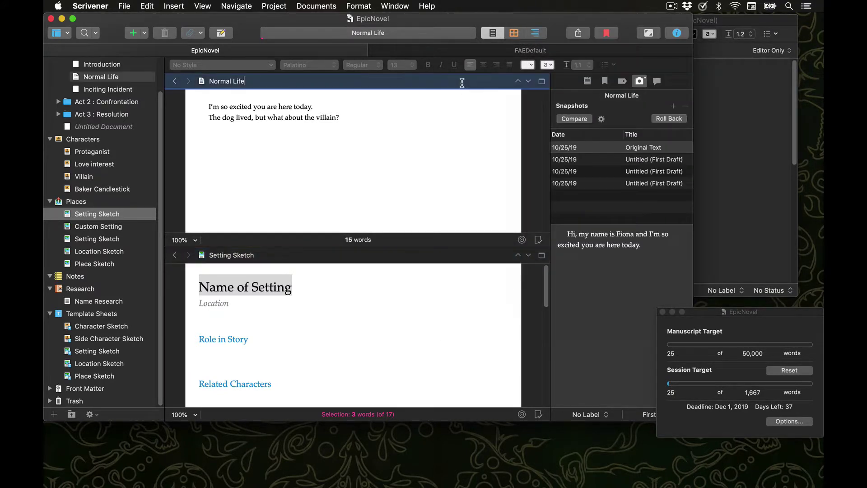
left_click(542, 82)
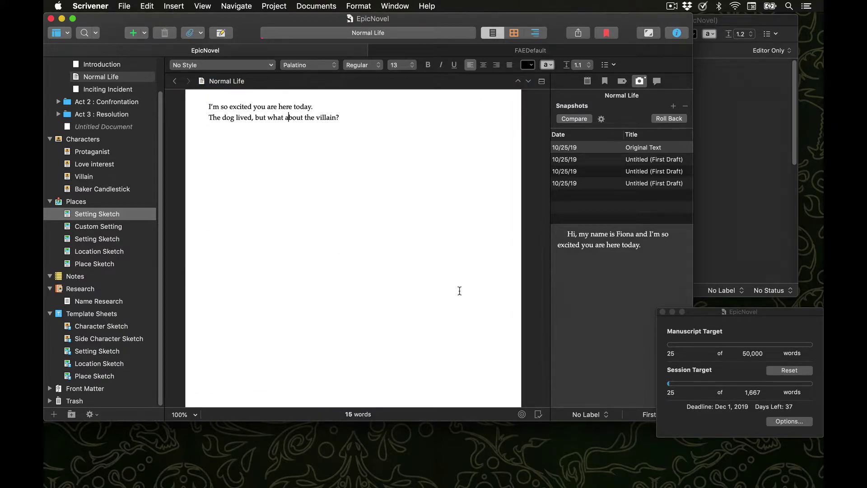
left_click(752, 211)
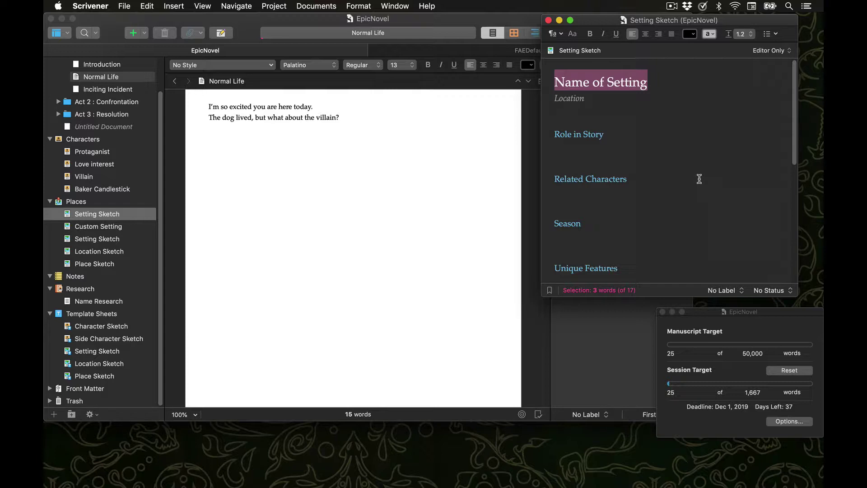
key("super+w")
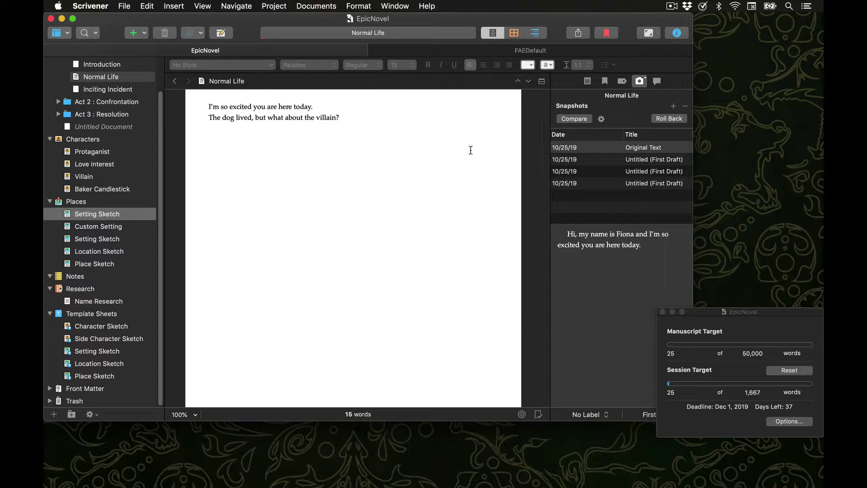
Enter composition mode for Normal Life with typewriter scrolling left enabled, and close the project targets window
left_click(649, 33)
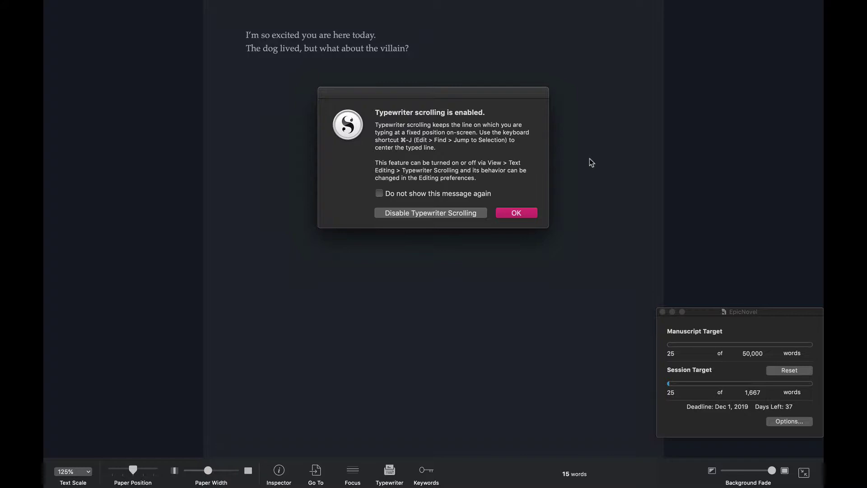
left_click(514, 213)
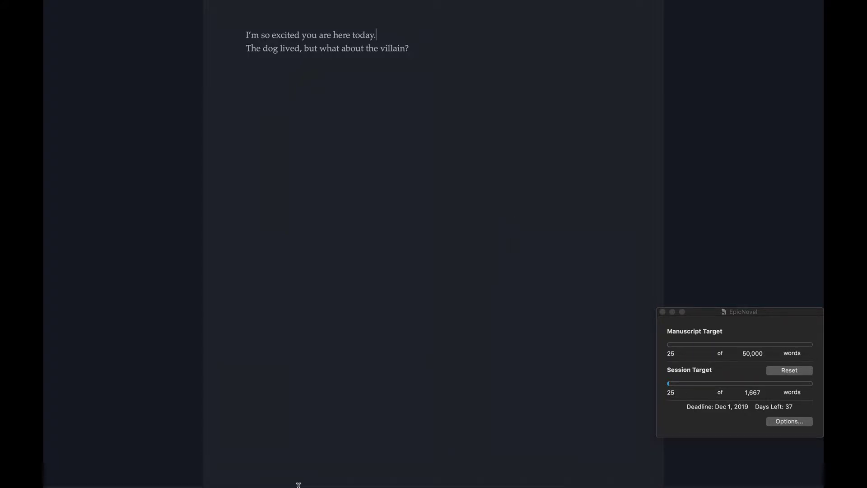
mouse_move(299, 483)
left_click(663, 312)
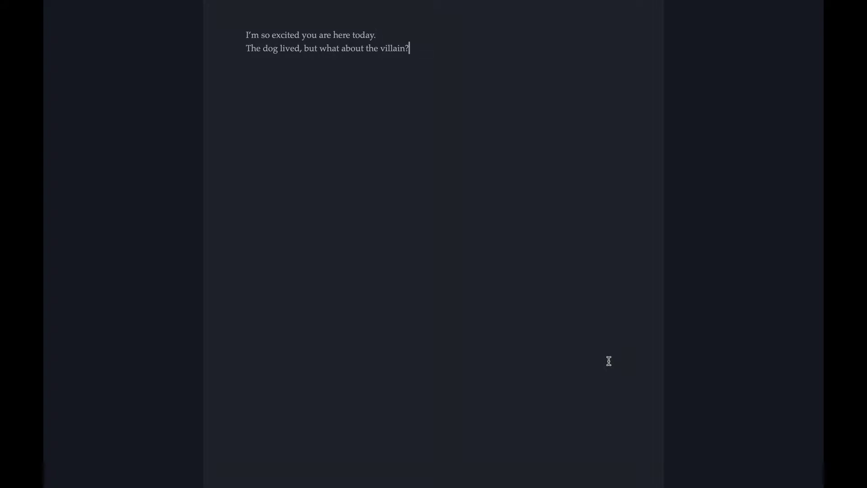
Try sentence focus in composition mode and look through the project documents available to go to
mouse_move(608, 487)
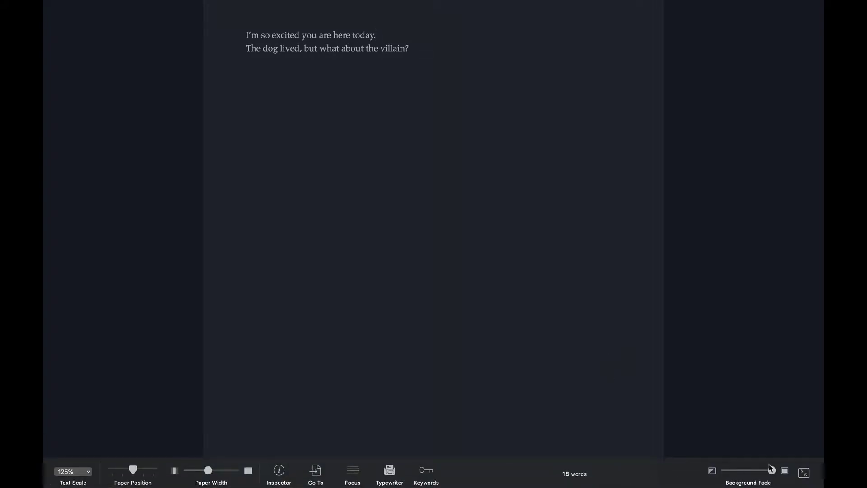
mouse_move(774, 472)
left_mouse_down()
mouse_move(755, 472)
mouse_move(772, 472)
left_mouse_up()
left_click(354, 474)
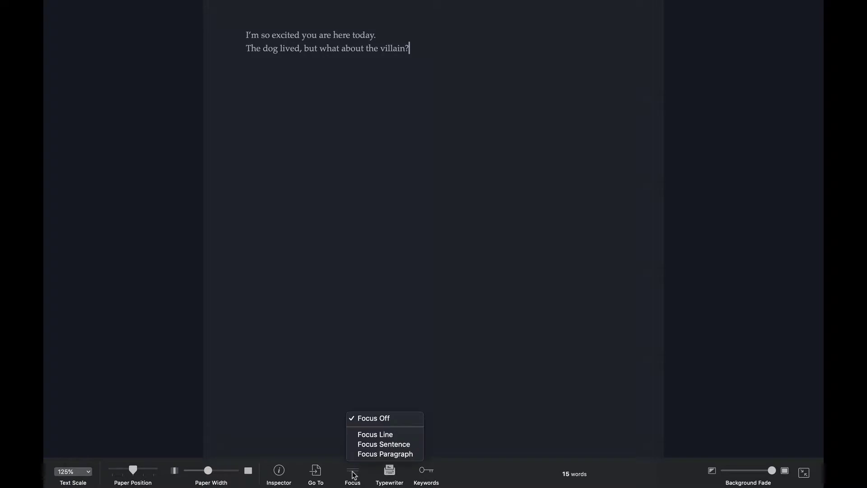
left_click(384, 444)
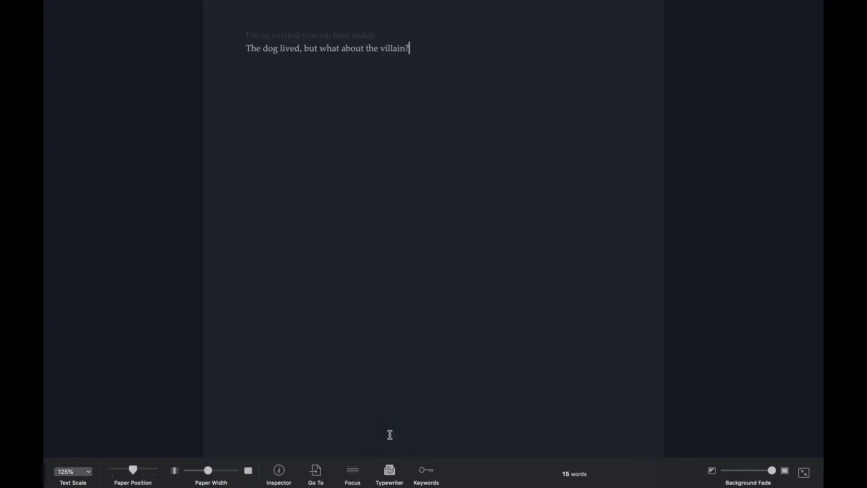
left_click(322, 478)
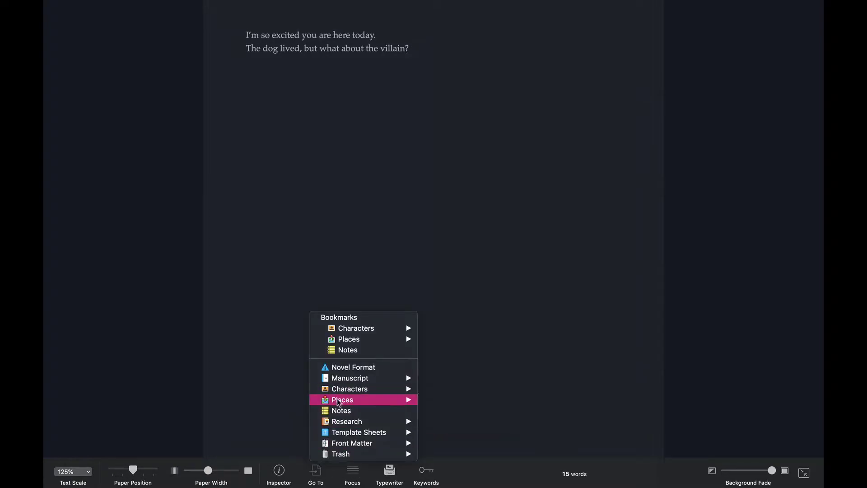
left_click(323, 482)
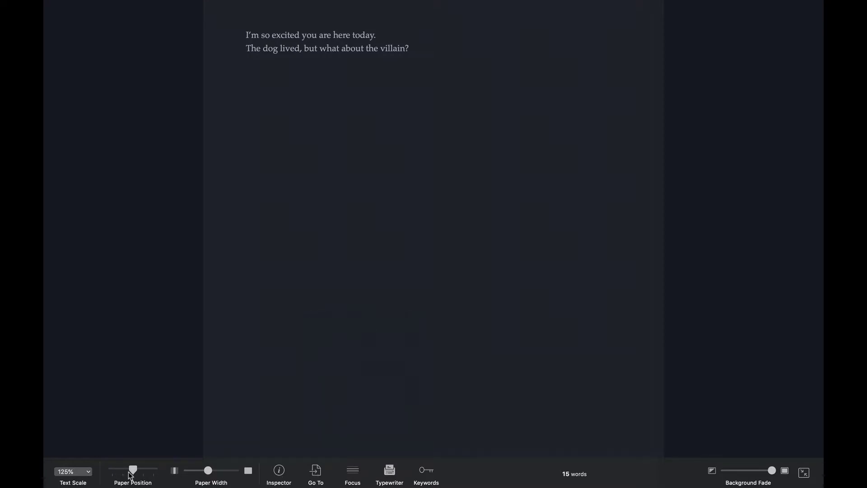
Preview the composition text at 200% scale, restore it to 125%, and exit composition mode
left_click(65, 473)
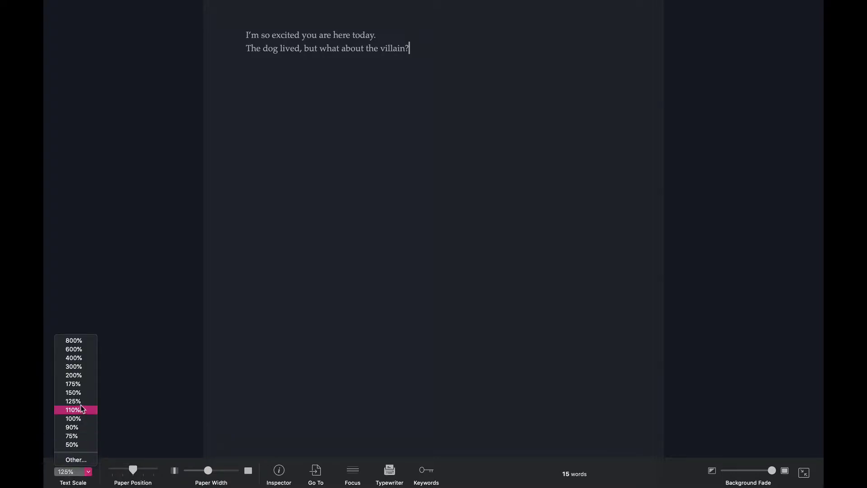
left_click(84, 375)
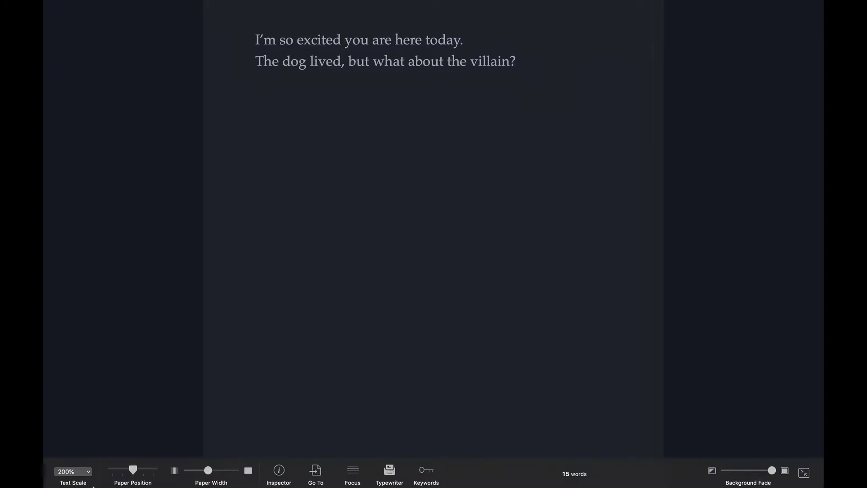
left_click(84, 473)
left_click(74, 401)
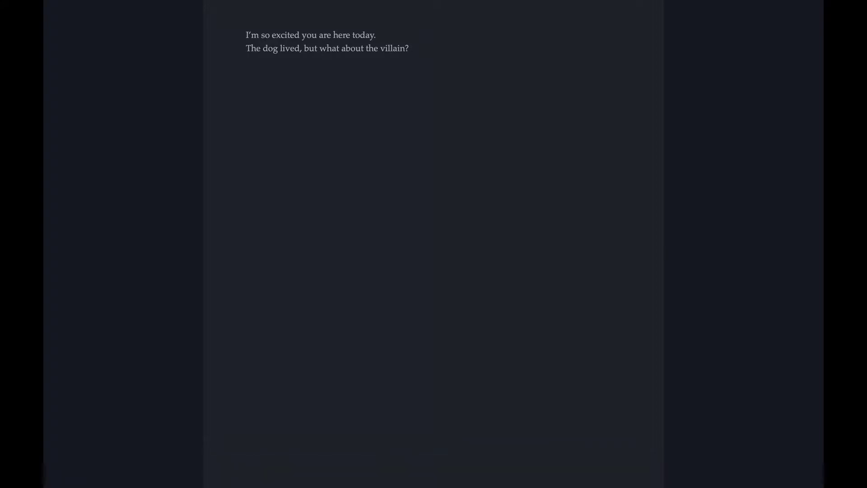
key("Escape")
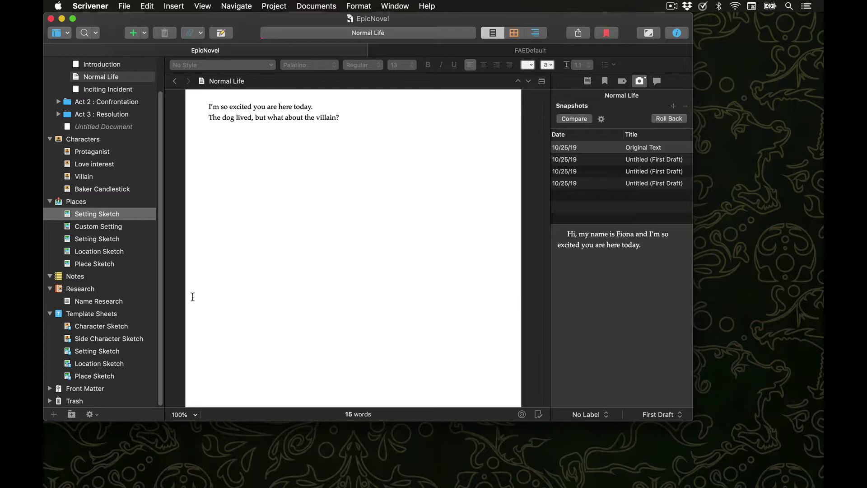
Add an internal bookmark to the Protaganist character sheet in the Name Research document and look through its preview
left_click(123, 301)
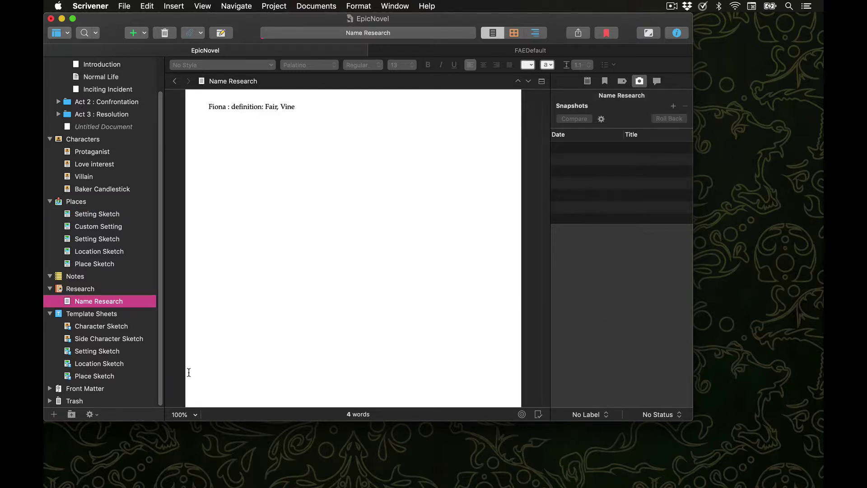
left_click(606, 81)
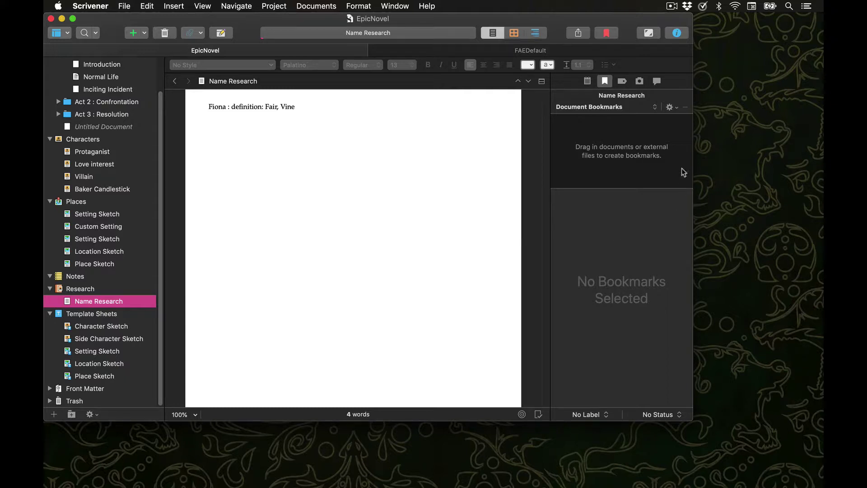
left_click(671, 107)
mouse_move(681, 120)
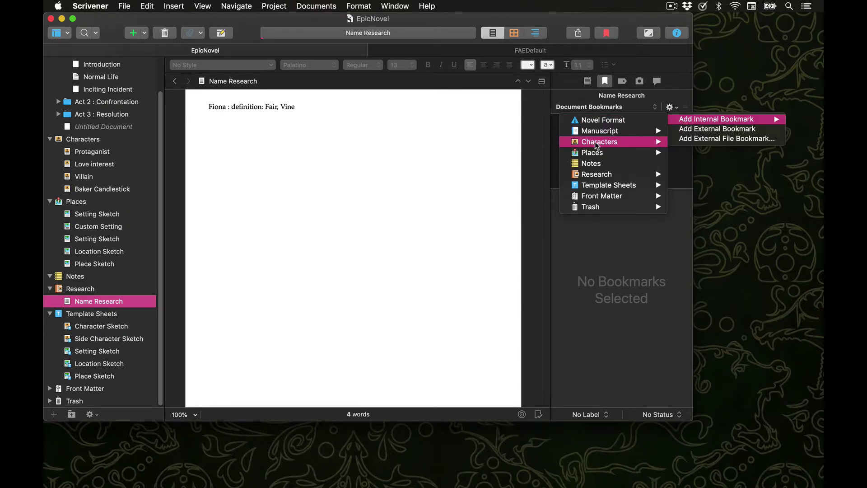
mouse_move(596, 142)
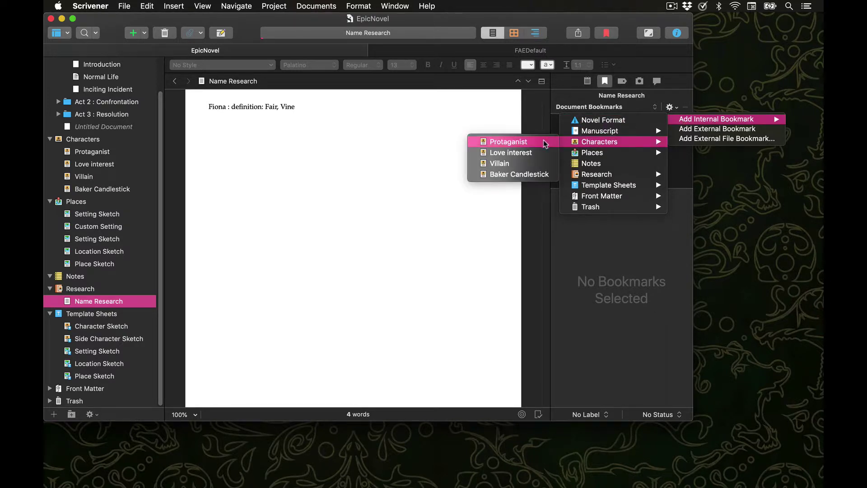
left_click(511, 141)
scroll(611, 321, "up", 5)
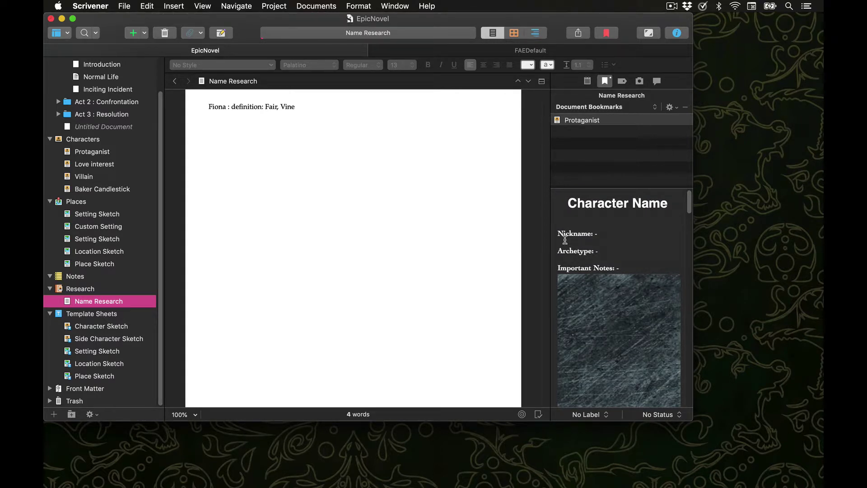
scroll(565, 240, "down", 5)
scroll(565, 239, "up", 5)
Switch to Safari, copy the Literature & Latte home page address, and hide the browser to return to Scrivener
mouse_move(329, 472)
left_click(351, 459)
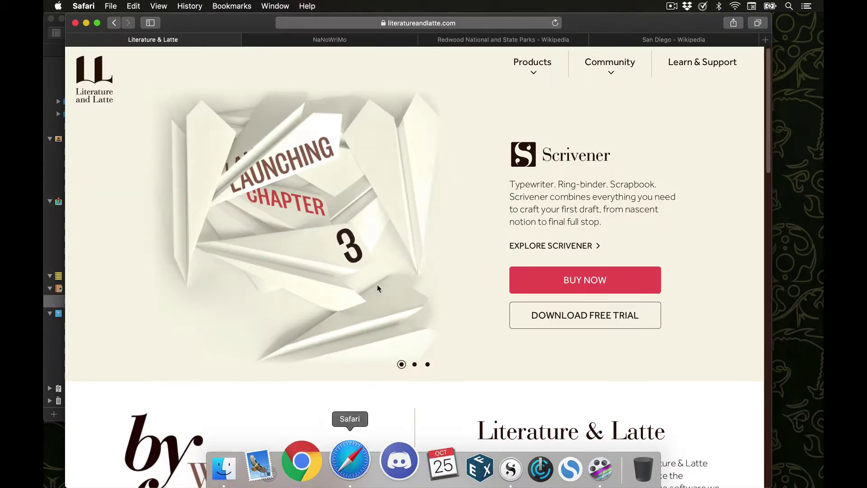
left_click(442, 23)
key("super+c")
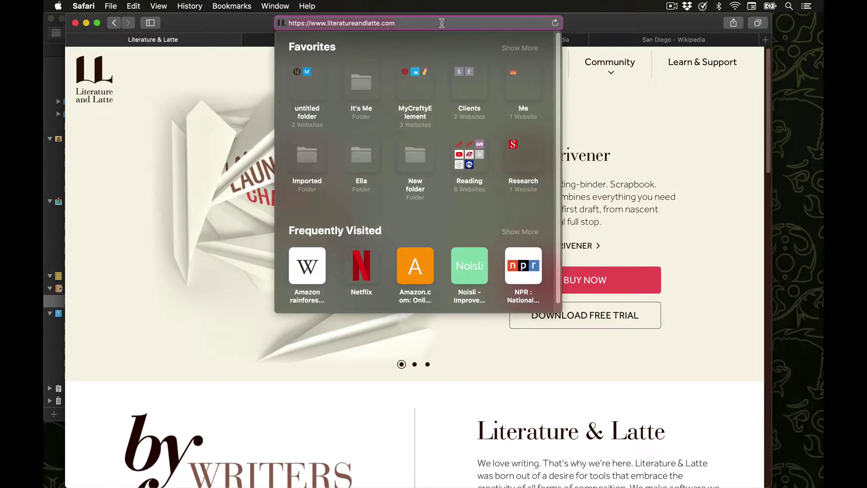
left_click(84, 6)
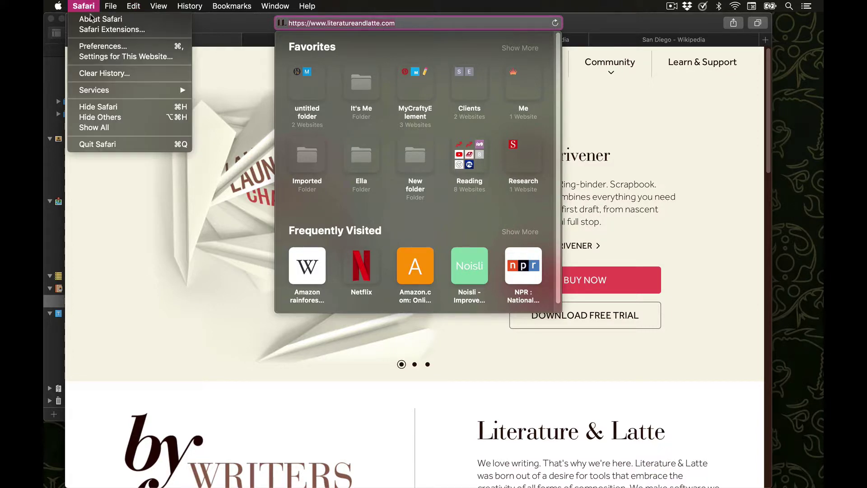
left_click(107, 109)
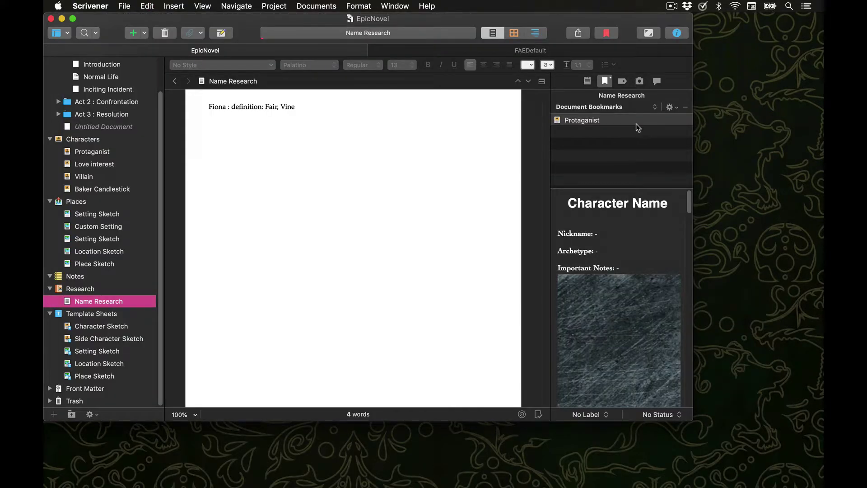
left_click(606, 81)
left_click(672, 107)
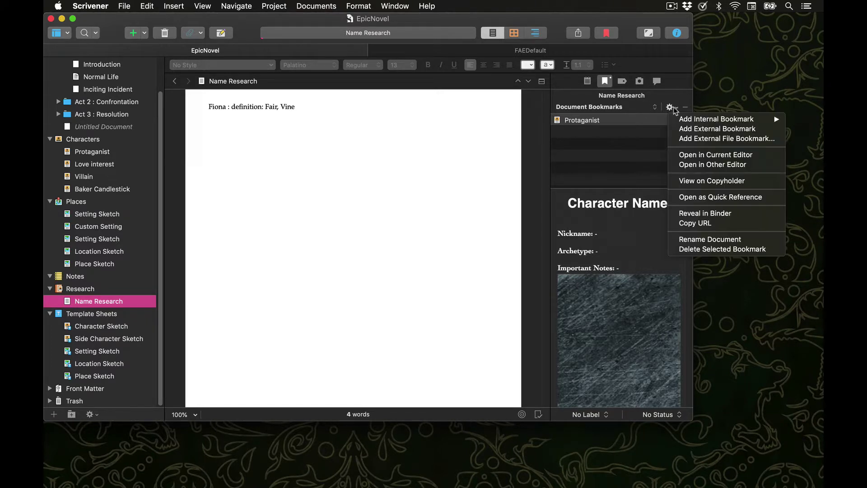
left_click(683, 130)
type("Sciv")
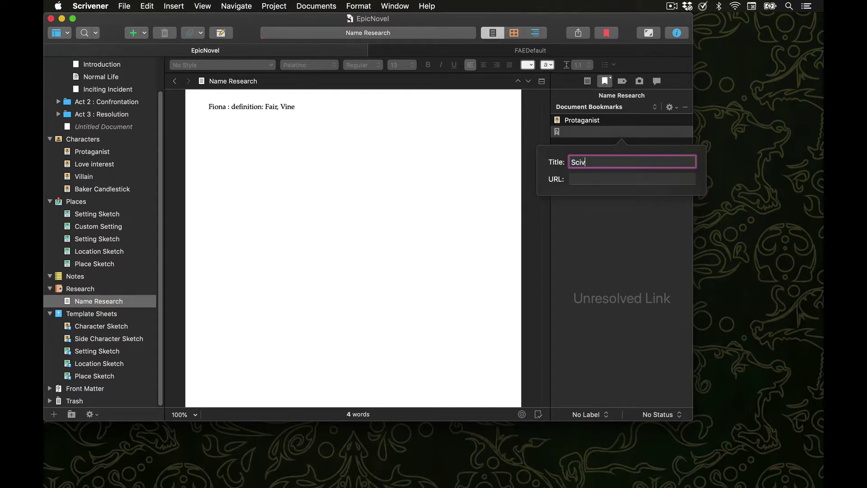
type("ener")
key("Tab")
key("super+v")
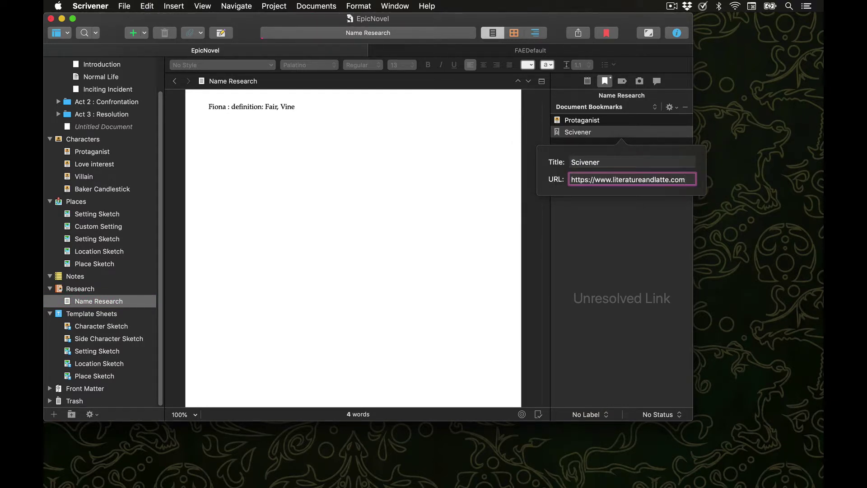
left_click(679, 232)
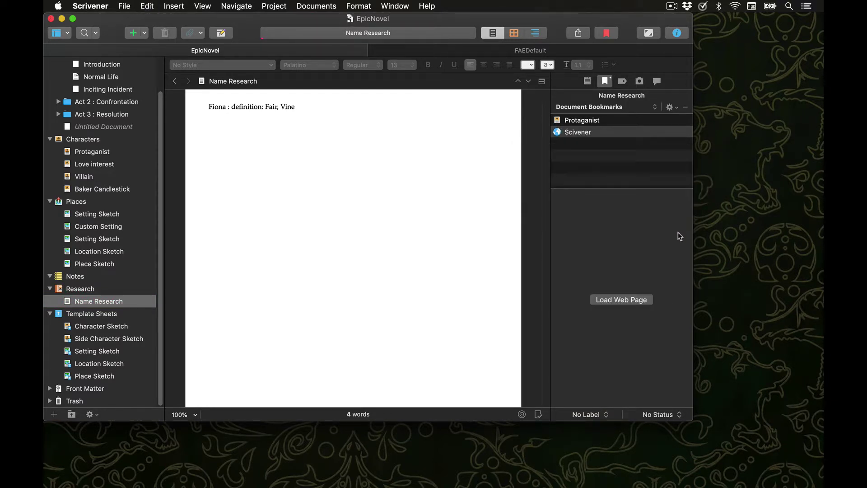
Load the bookmarked web page in the bookmark preview, look through it, view it in Quick Look, and close Quick Look
left_click(619, 301)
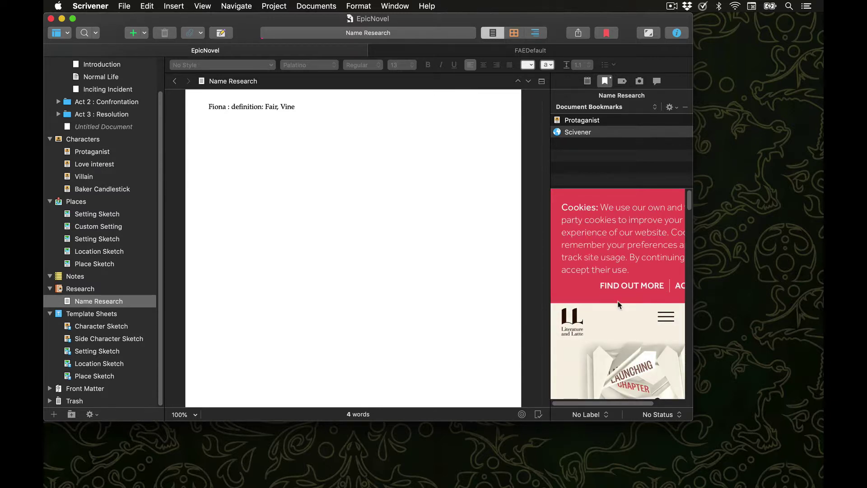
scroll(624, 332, "down", 5)
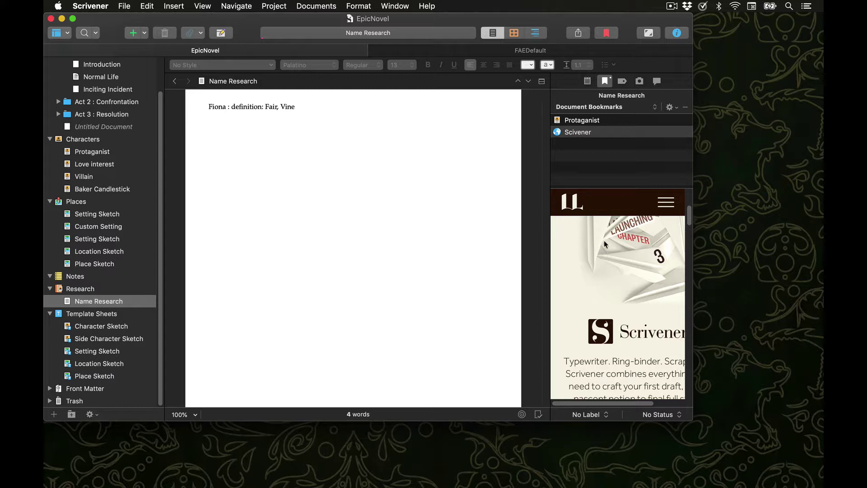
left_click(667, 107)
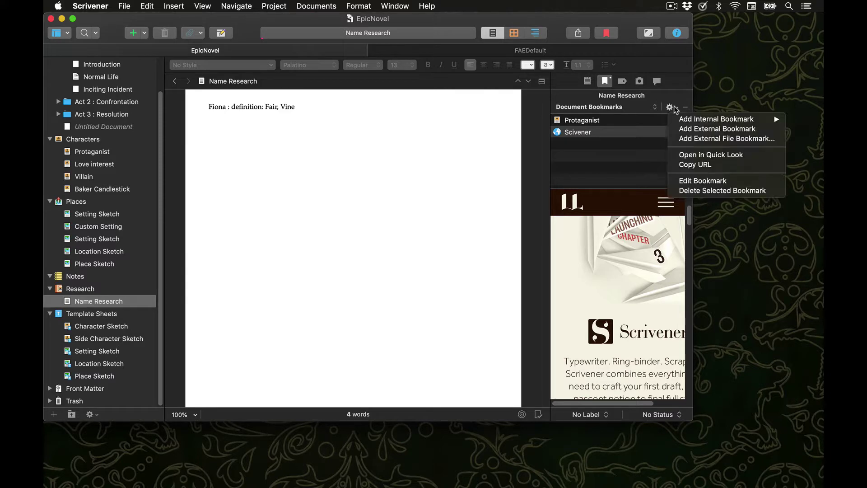
left_click(698, 154)
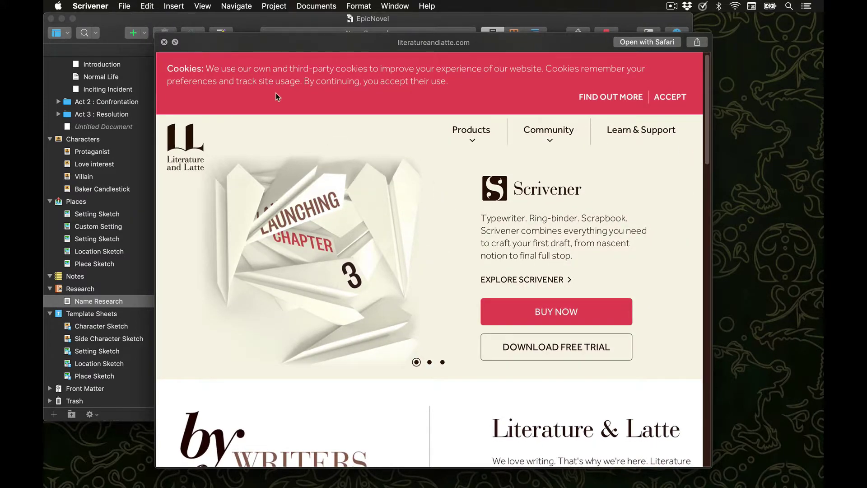
key("Escape")
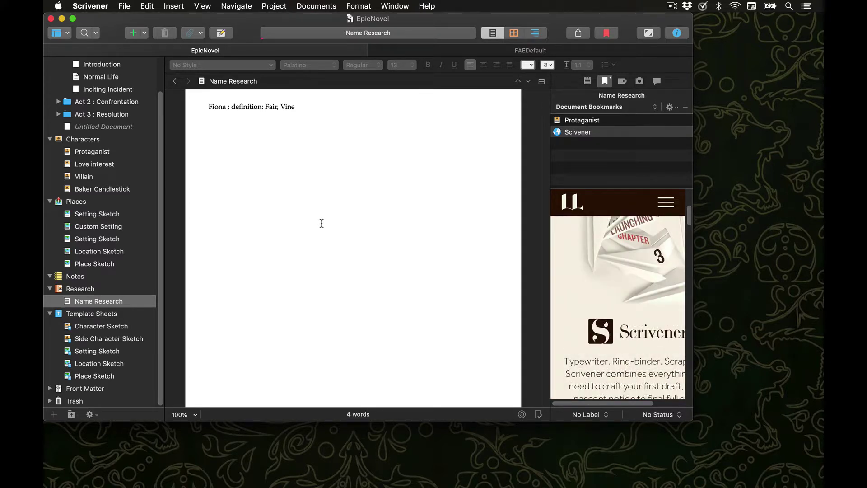
left_click(74, 288)
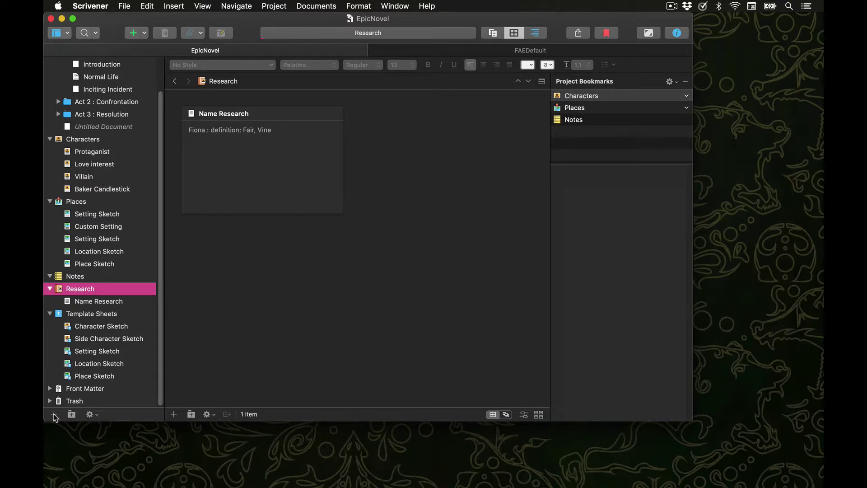
left_click(53, 414)
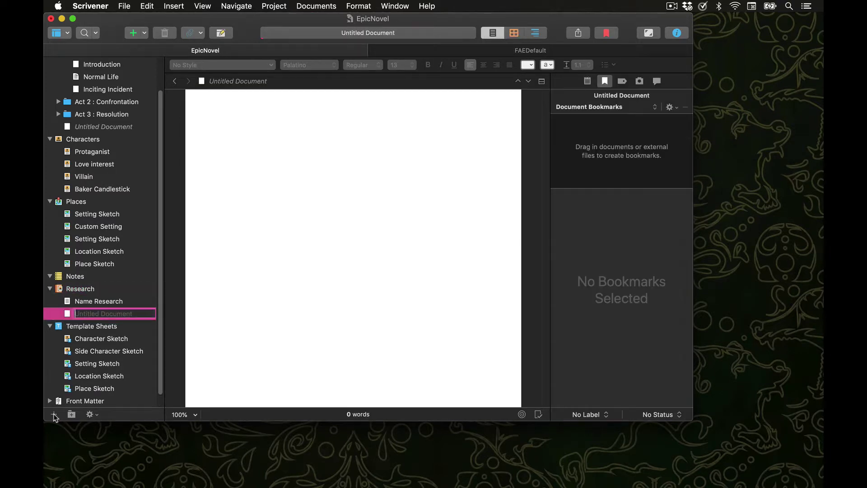
left_click(145, 34)
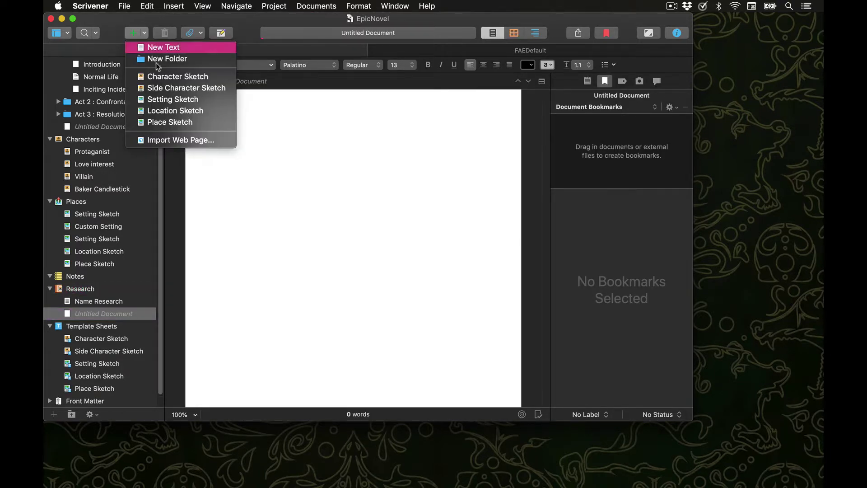
left_click(193, 143)
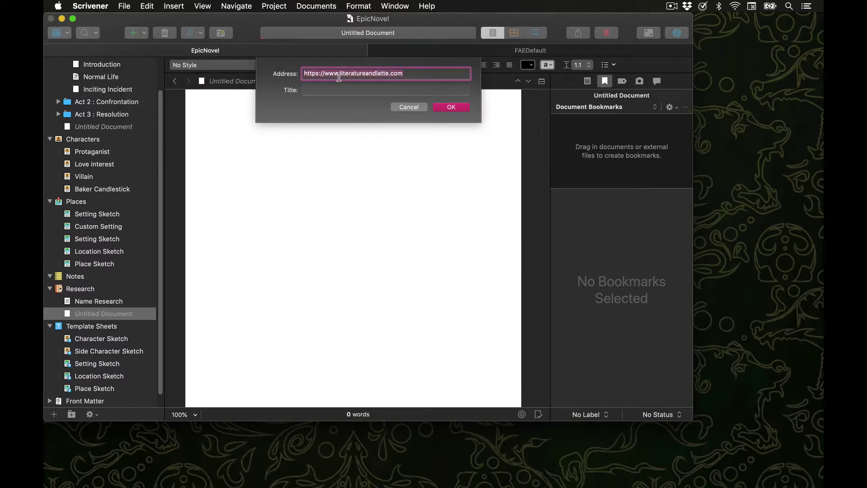
left_click(459, 108)
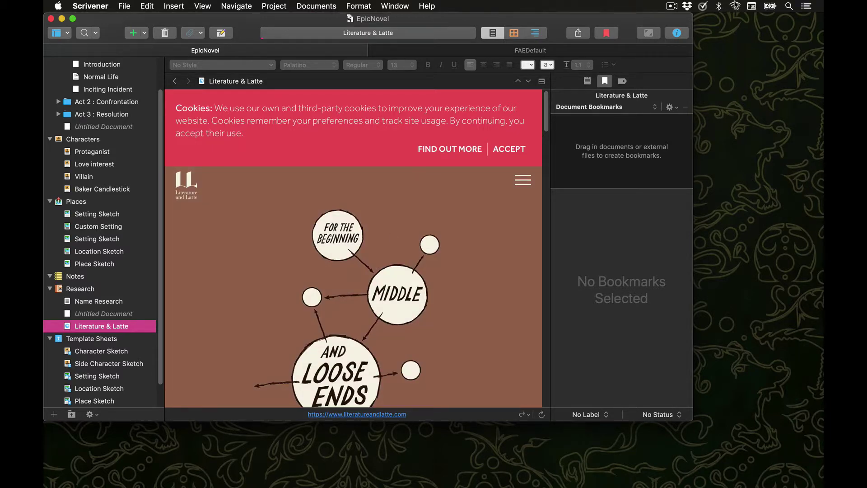
Turn Wi-Fi off, look through the imported Literature & Latte page offline, and turn Wi-Fi back on
left_click(736, 6)
left_click(728, 29)
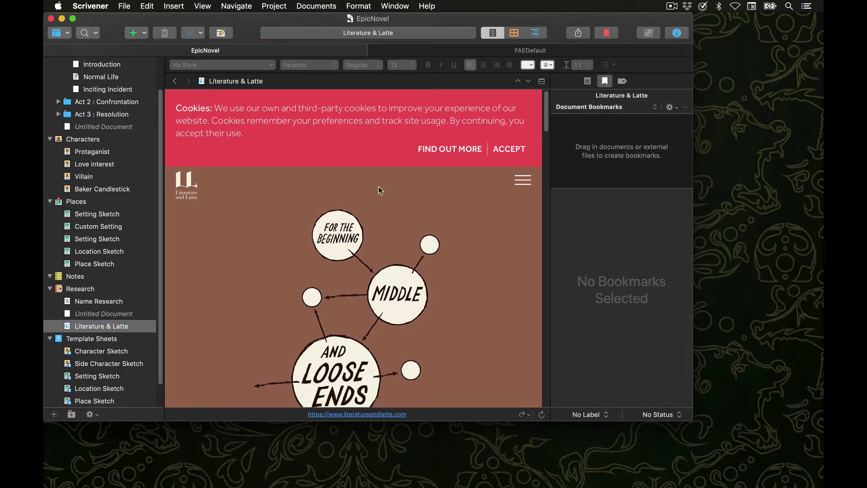
scroll(305, 253, "down", 10)
scroll(305, 254, "up", 10)
left_click(735, 6)
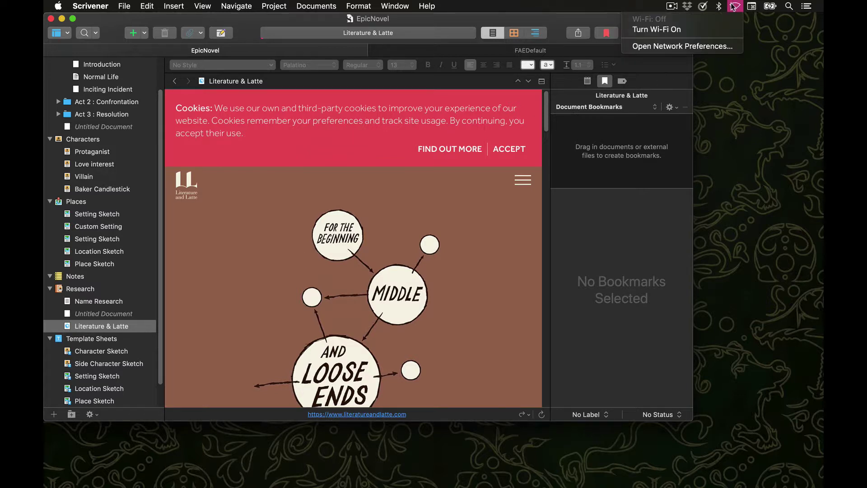
left_click(728, 30)
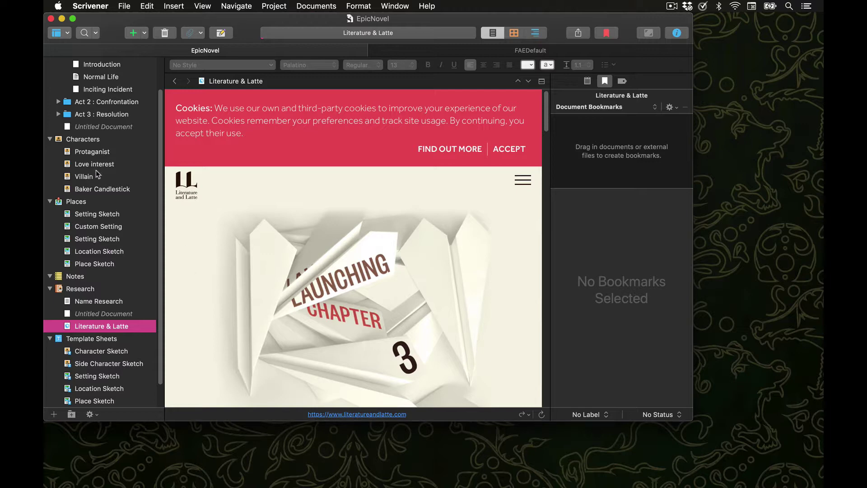
Check the Protaganist sheet's synopsis image and add LoveInterest.jpg from Finder as the Love interest sheet's synopsis image
left_click(98, 153)
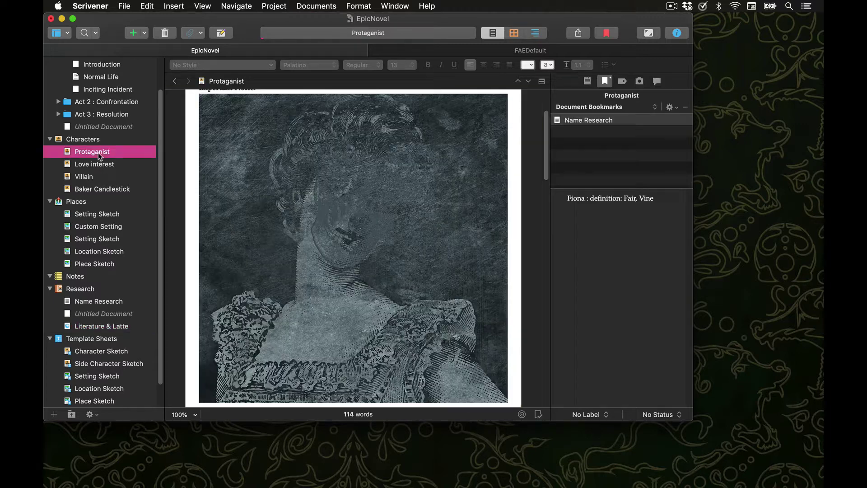
left_click(588, 83)
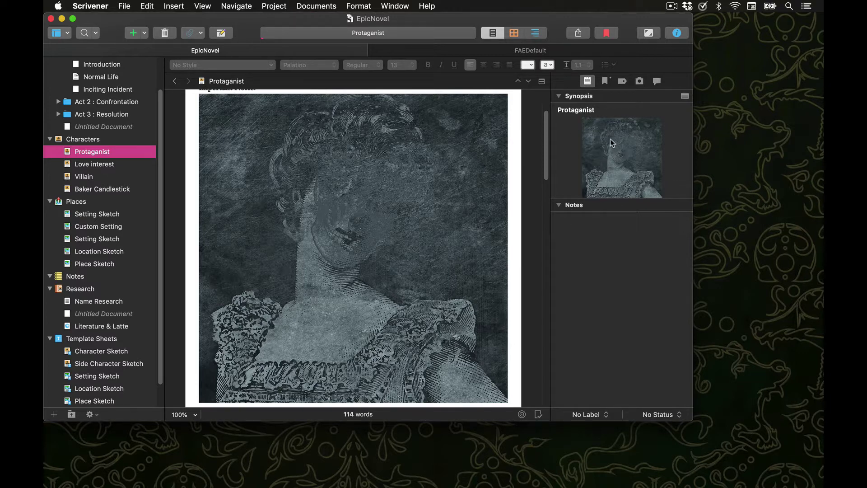
left_click(124, 165)
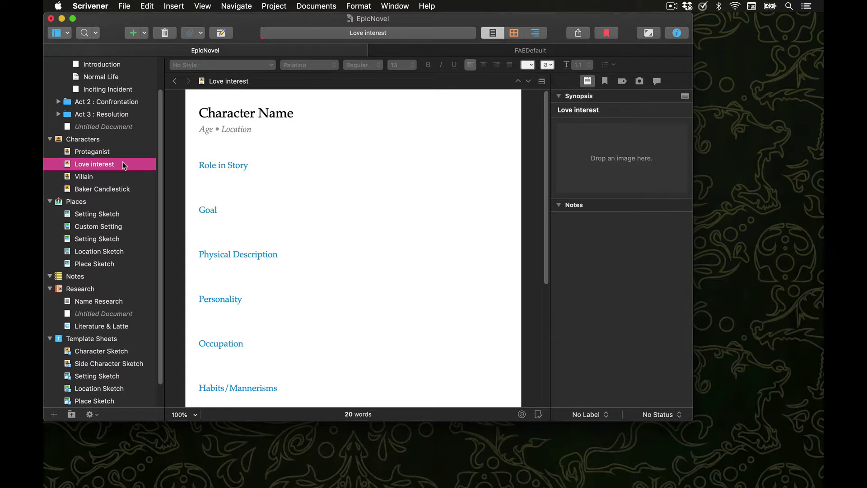
left_click(276, 462)
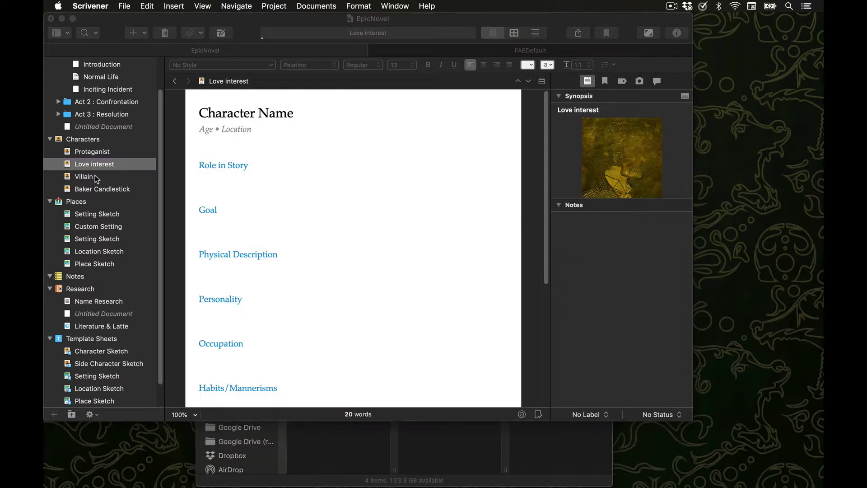
Add Villain.jpg from Finder as the Villain sheet's synopsis image and display the Characters folder on the corkboard
left_click(84, 176)
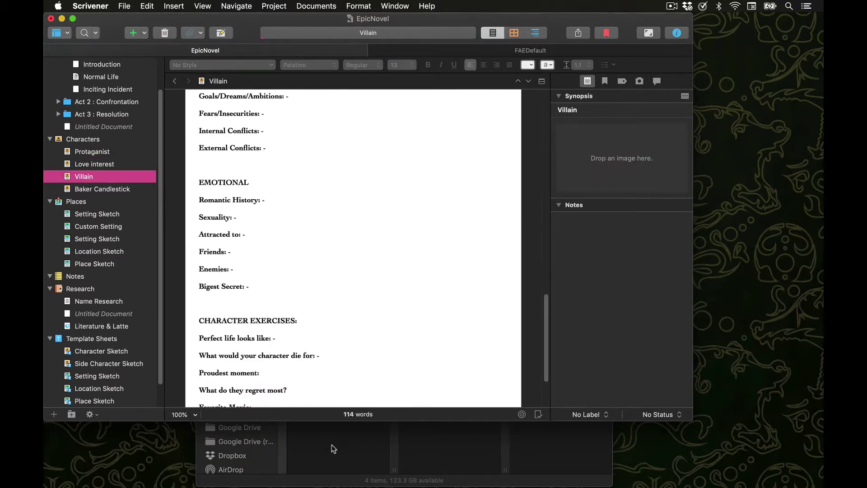
left_click(332, 445)
left_click_drag(428, 315, 622, 158)
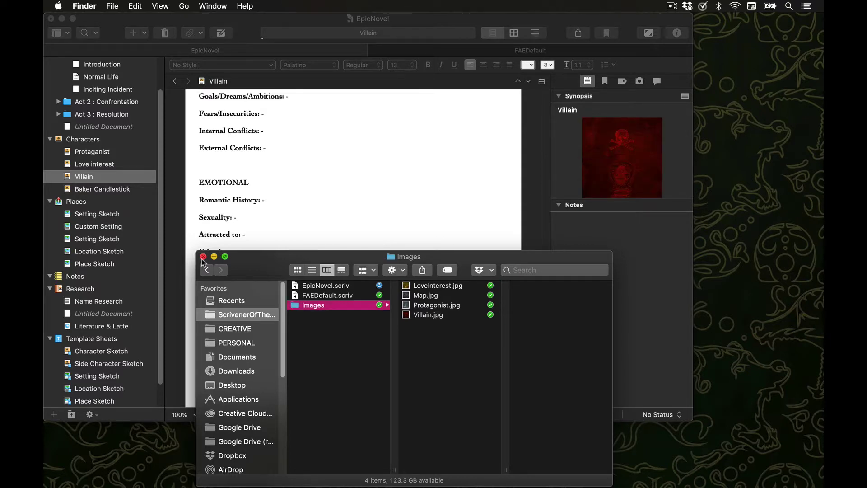
left_click(357, 228)
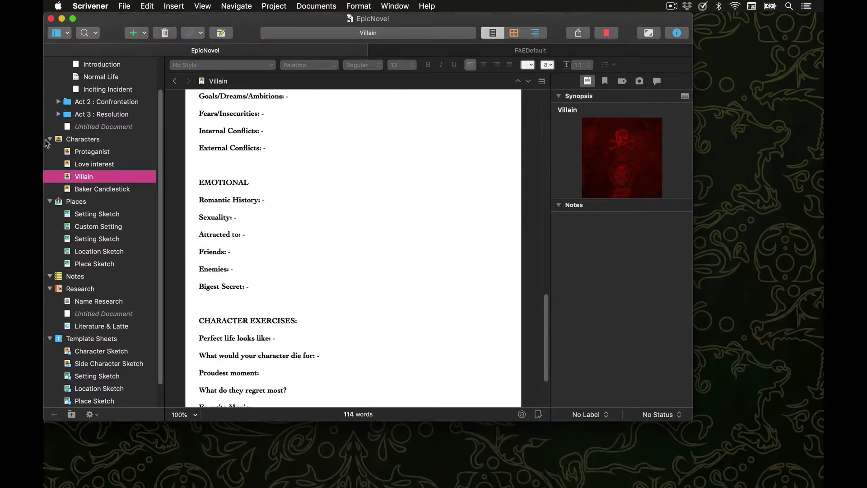
left_click(90, 141)
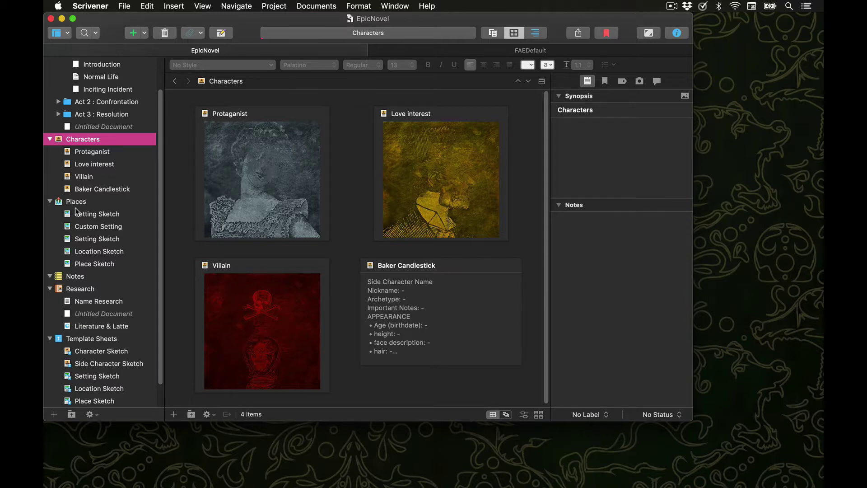
Change the Character Sketch template's icon to the Characters Mask and add a new character sketch to the Characters folder
left_click(104, 339)
scroll(120, 341, "down", 1)
left_click(120, 341)
scroll(121, 335, "down", 1)
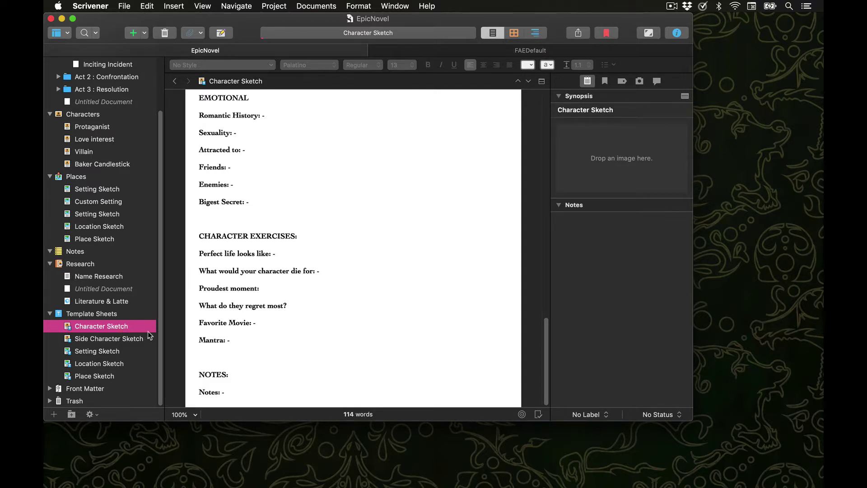
right_click(142, 327)
mouse_move(197, 434)
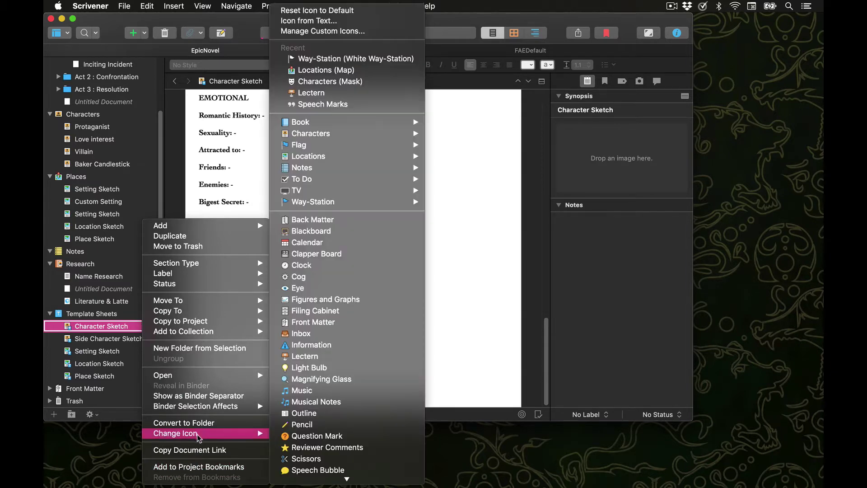
mouse_move(399, 138)
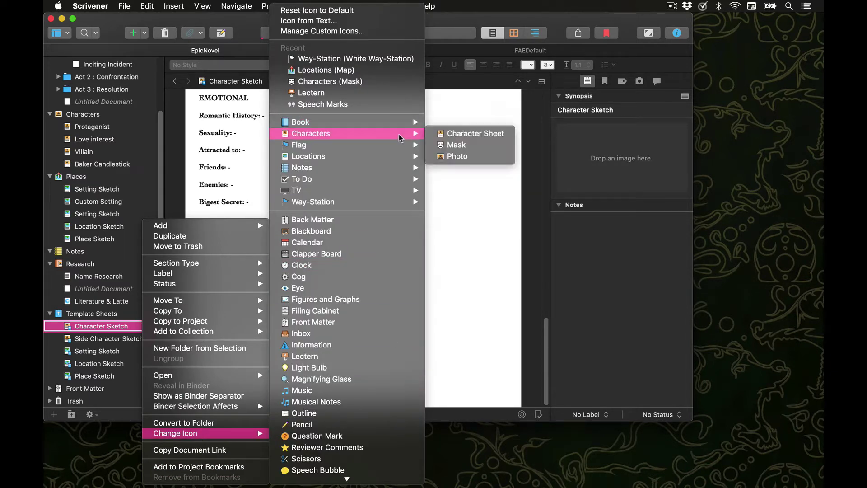
left_click(470, 145)
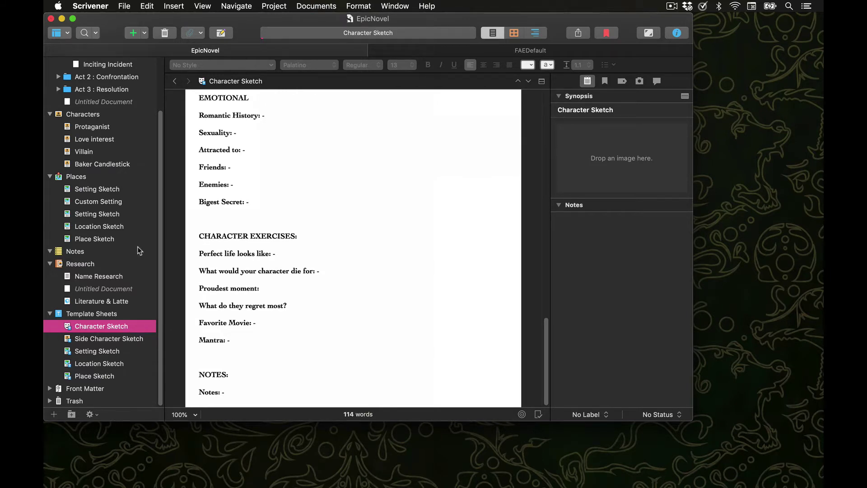
left_click(126, 115)
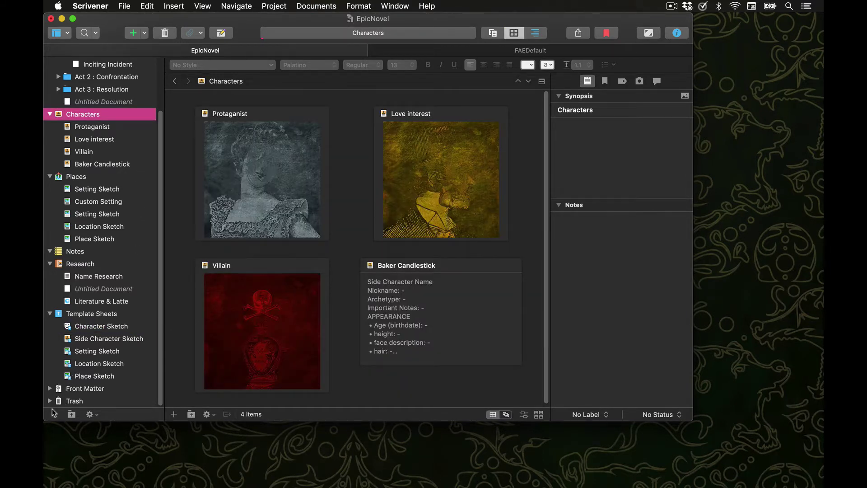
left_click(54, 414)
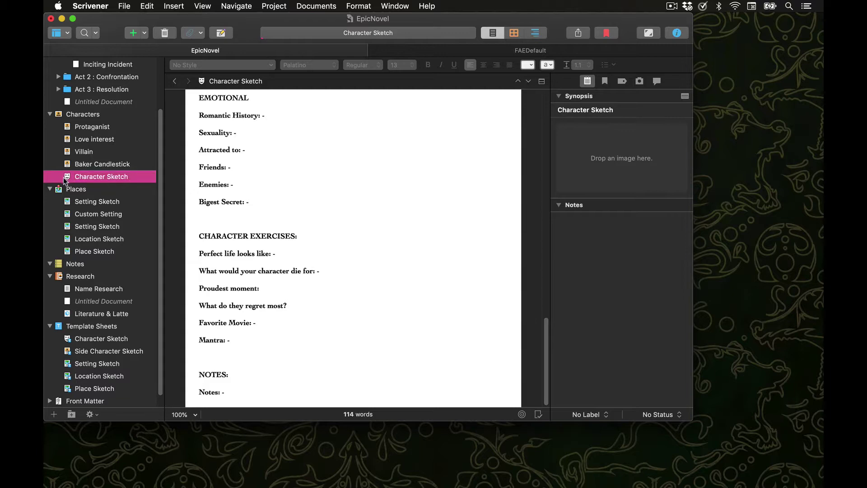
Change the Location Sketch template's icon to the Locations Map
left_click(125, 351)
left_click(130, 364)
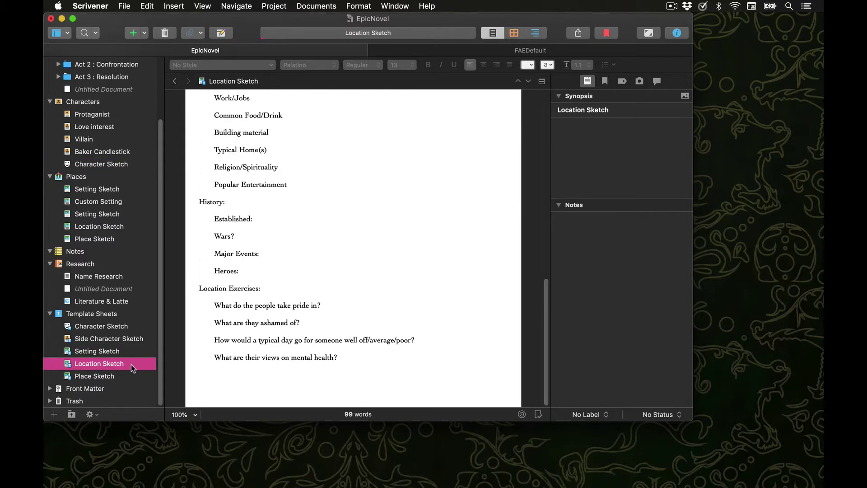
right_click(131, 364)
mouse_move(195, 435)
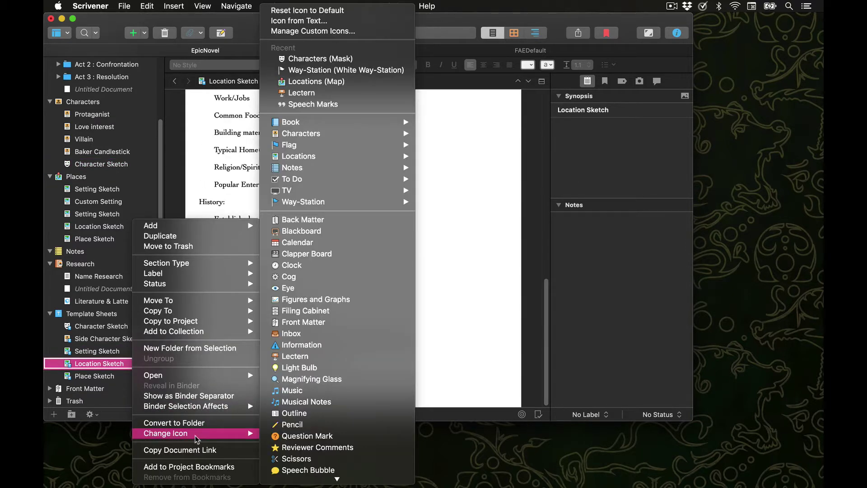
mouse_move(389, 157)
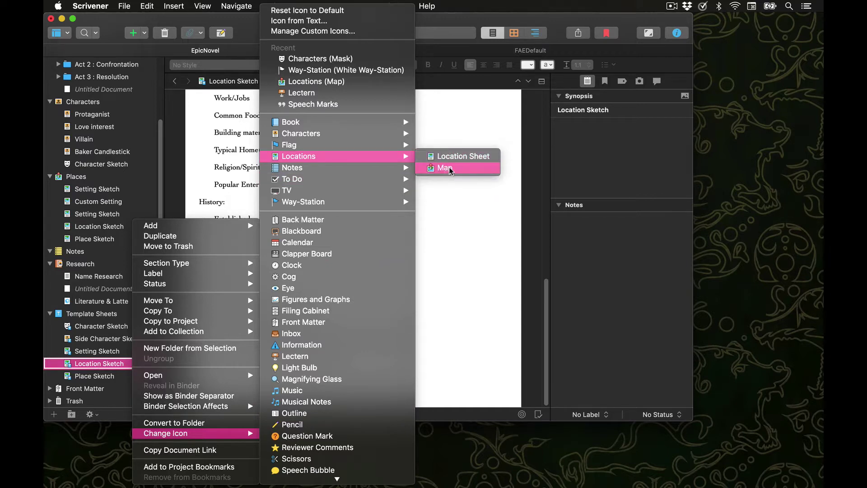
left_click(457, 167)
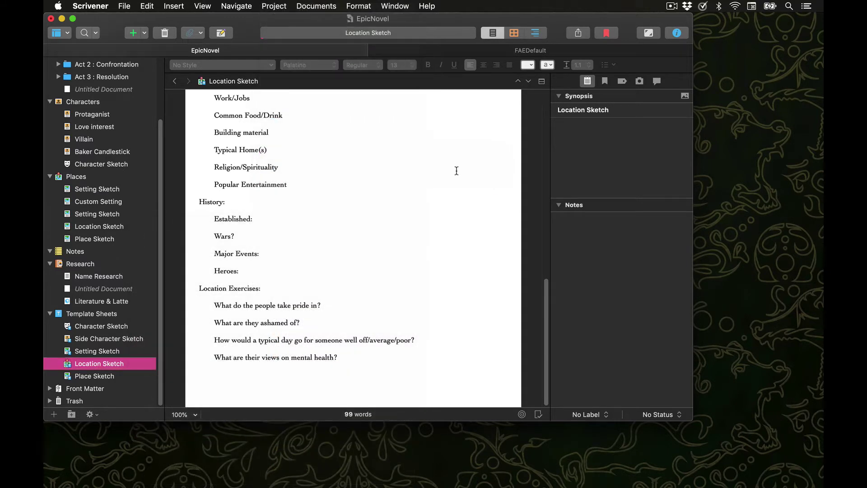
Change the Place Sketch template's icon to the White Way-Station flag
right_click(129, 381)
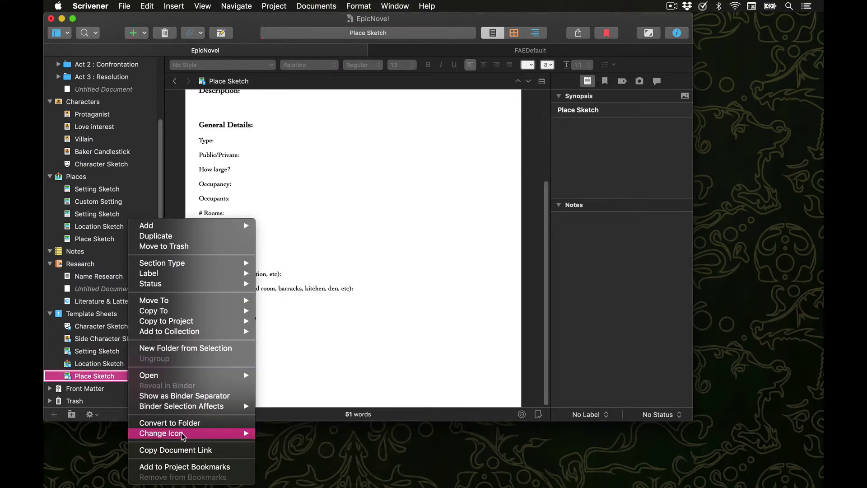
mouse_move(189, 434)
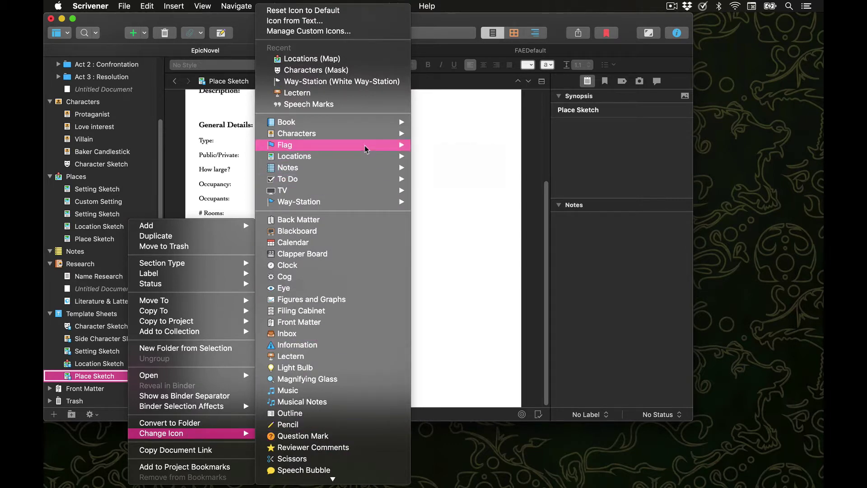
mouse_move(364, 145)
mouse_move(397, 202)
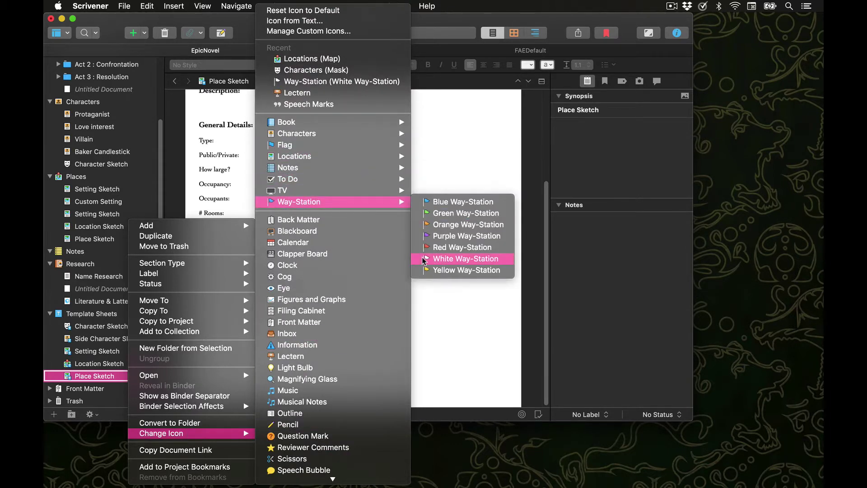
left_click(451, 259)
Add a new location sketch and a new place sketch from their templates to the Places folder
left_click(86, 177)
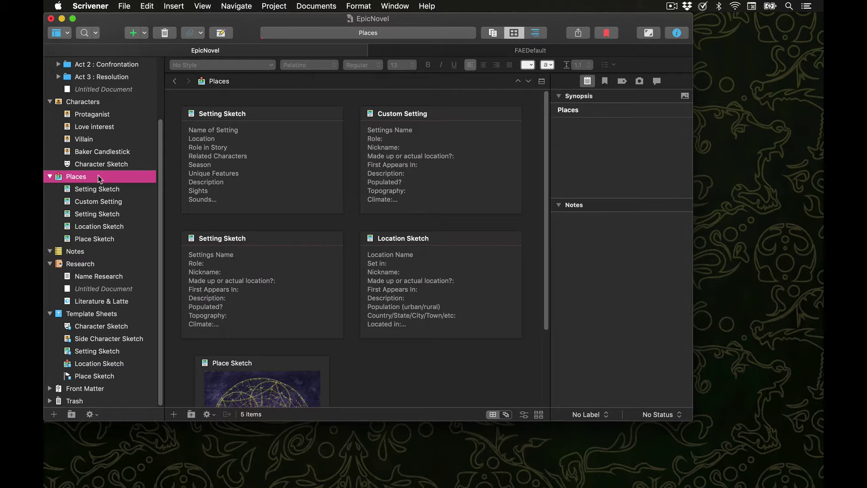
right_click(99, 176)
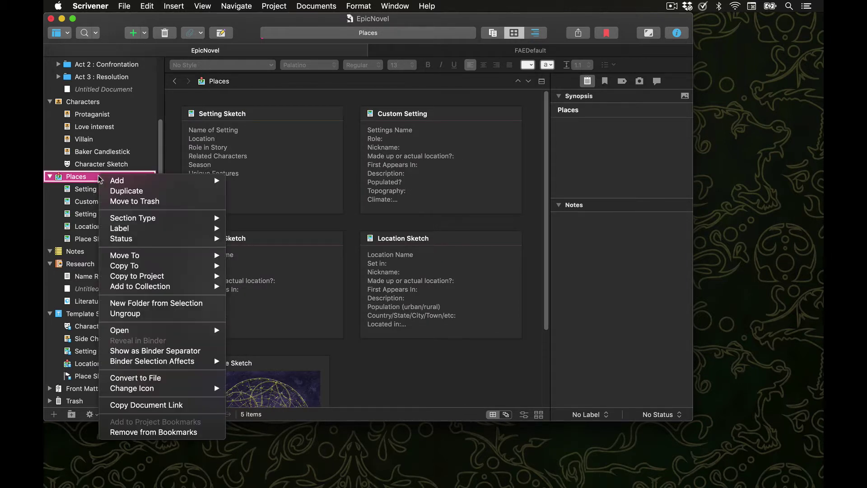
mouse_move(127, 182)
mouse_move(302, 202)
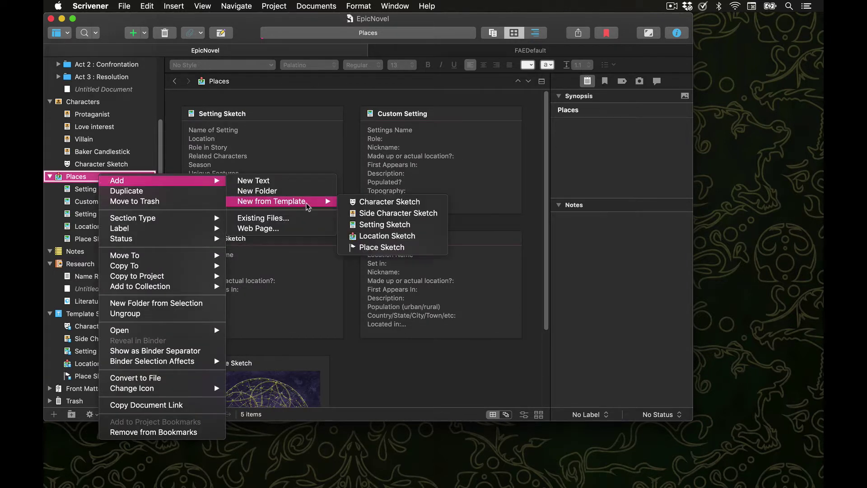
left_click(374, 236)
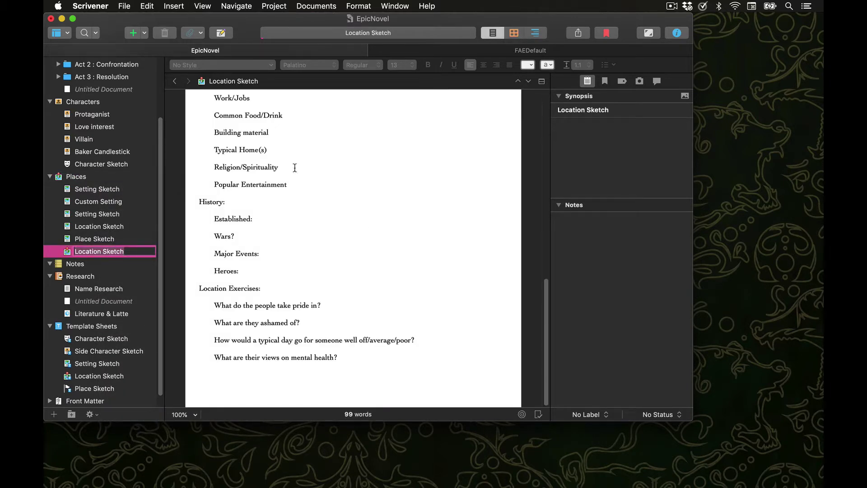
left_click(145, 33)
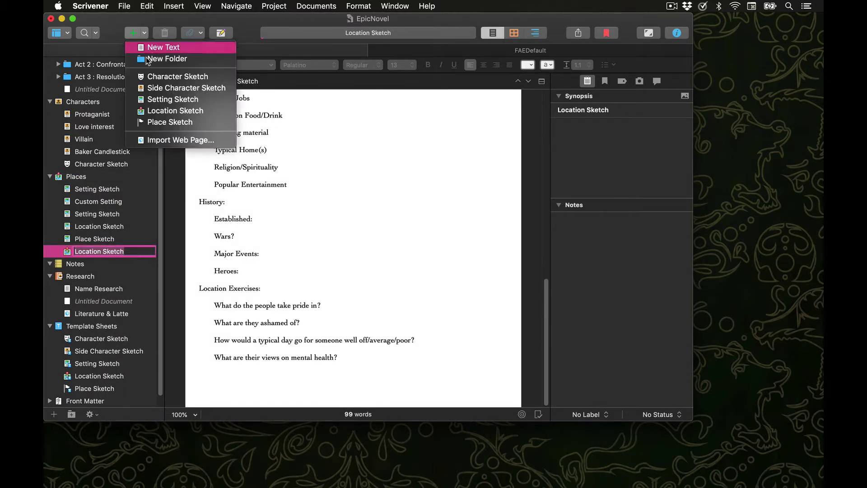
left_click(152, 124)
left_click(108, 250)
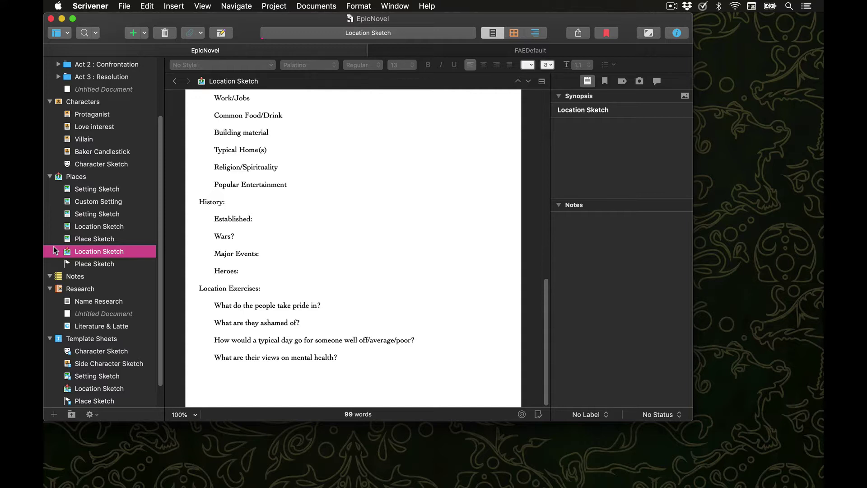
Change the icon of the untitled document in the Manuscript folder to the Question Mark
scroll(136, 181, "up", 3)
right_click(143, 163)
mouse_move(239, 379)
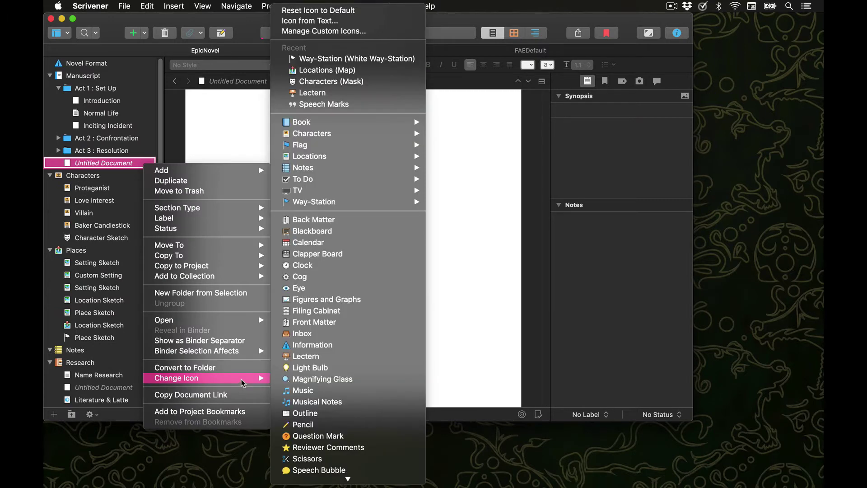
scroll(301, 381, "down", 4)
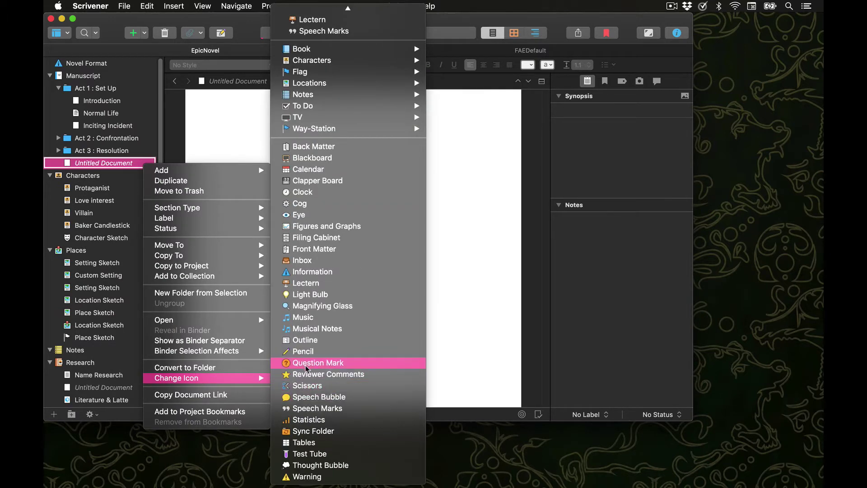
left_click(308, 363)
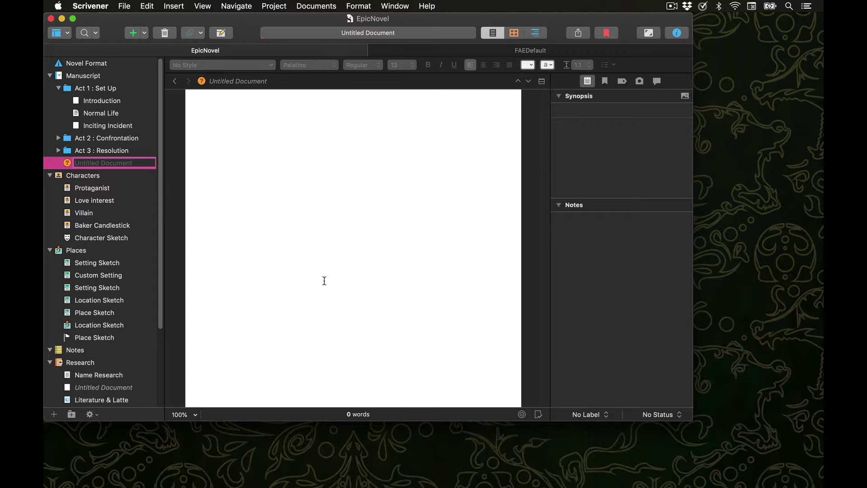
Display the Manuscript in the outliner and label Introduction Green, Normal Life Blue and Inciting Incident Red
left_click(111, 75)
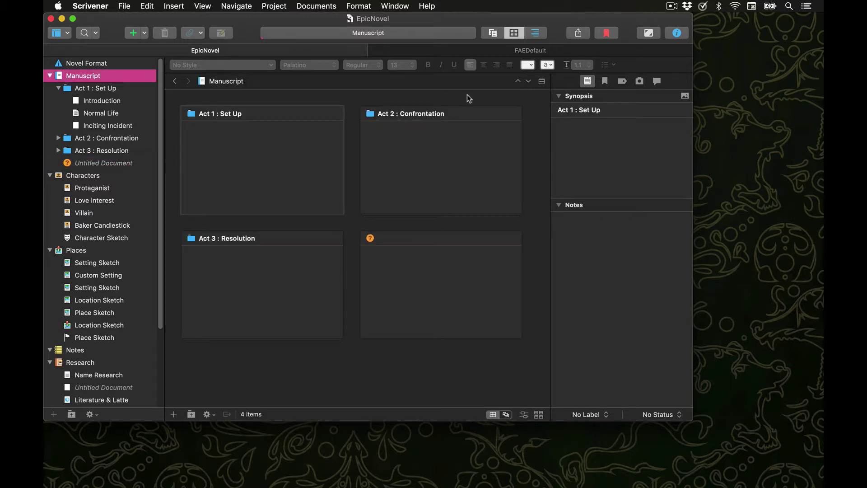
left_click(535, 34)
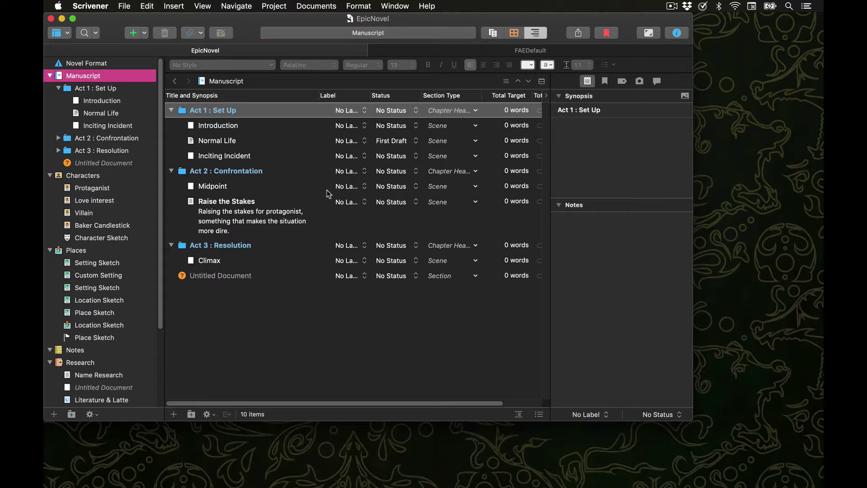
left_click(359, 126)
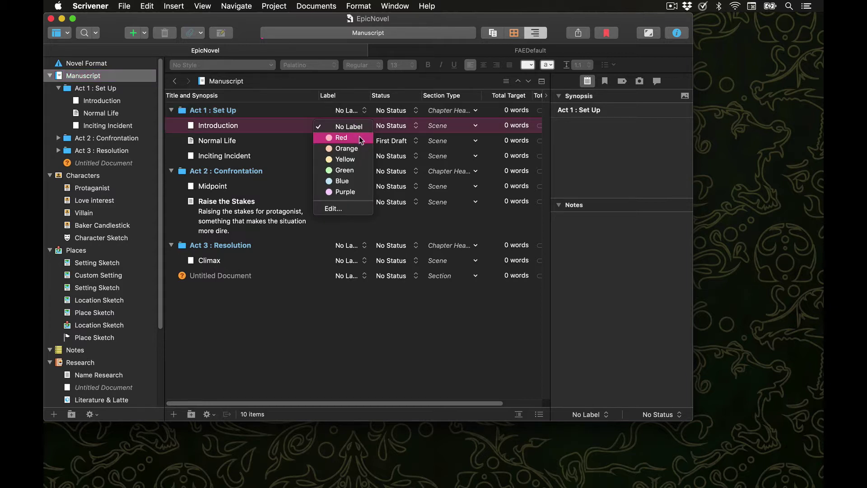
left_click(361, 174)
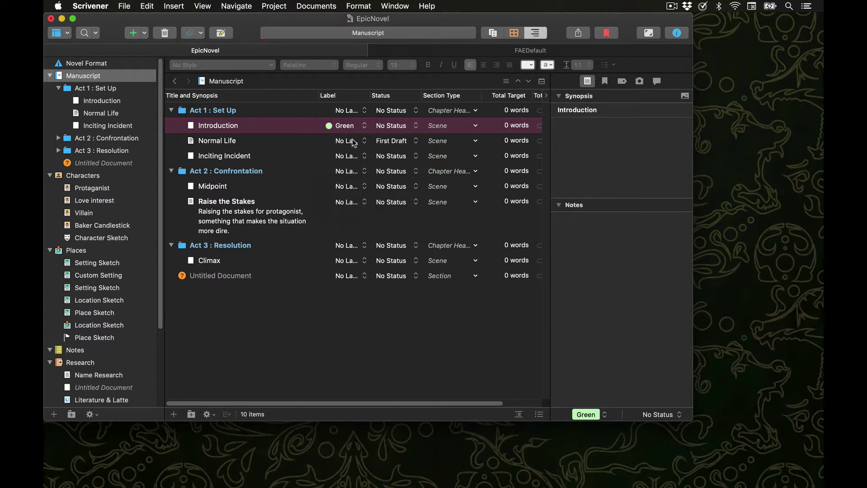
left_click(359, 141)
left_click(344, 194)
left_click(357, 156)
left_click(343, 167)
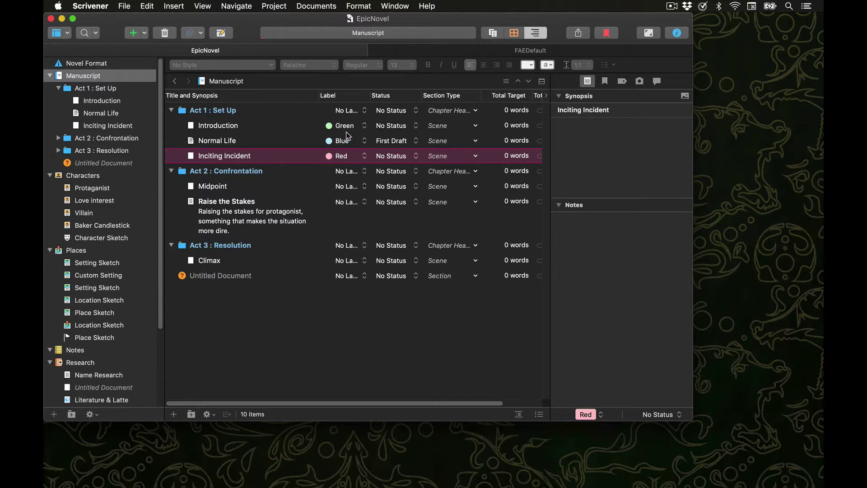
Open the project's label list for editing from the Inciting Incident document's label options
left_click(601, 415)
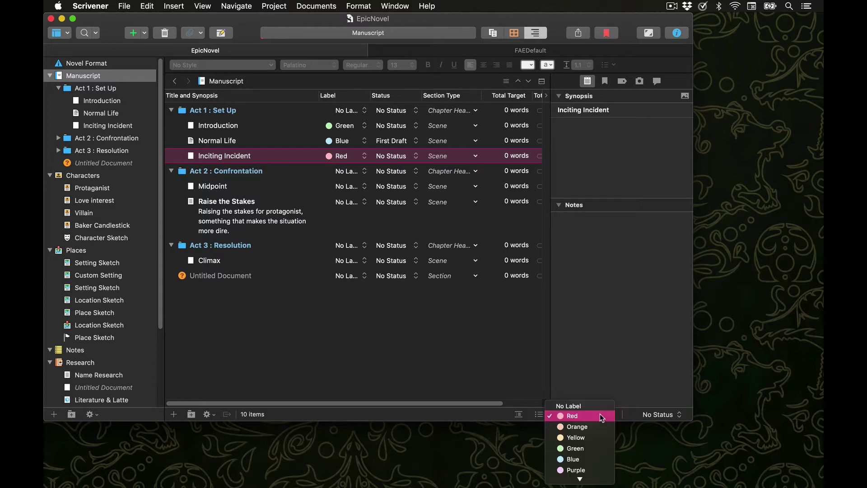
left_click(595, 478)
left_click(313, 113)
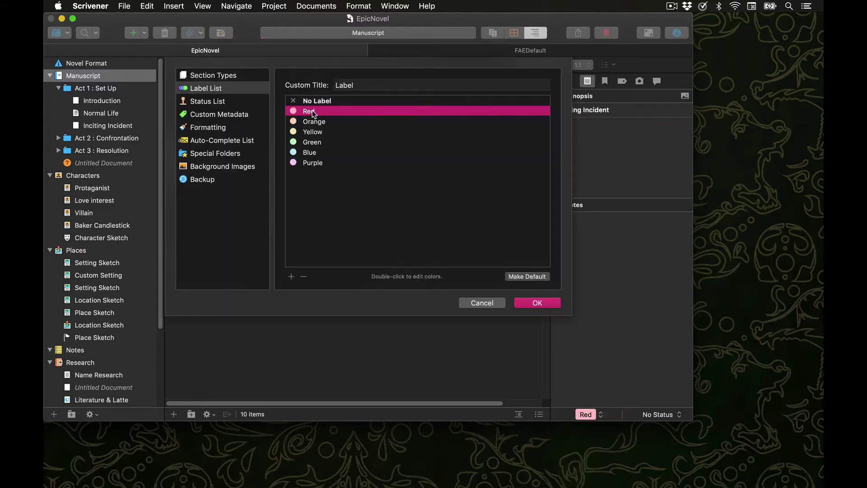
double_click(312, 111)
right_click(313, 112)
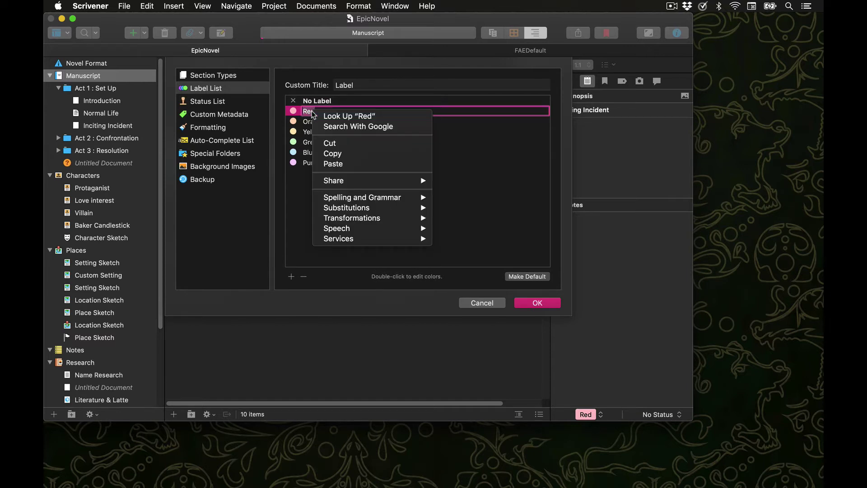
key("Escape")
left_click(318, 122)
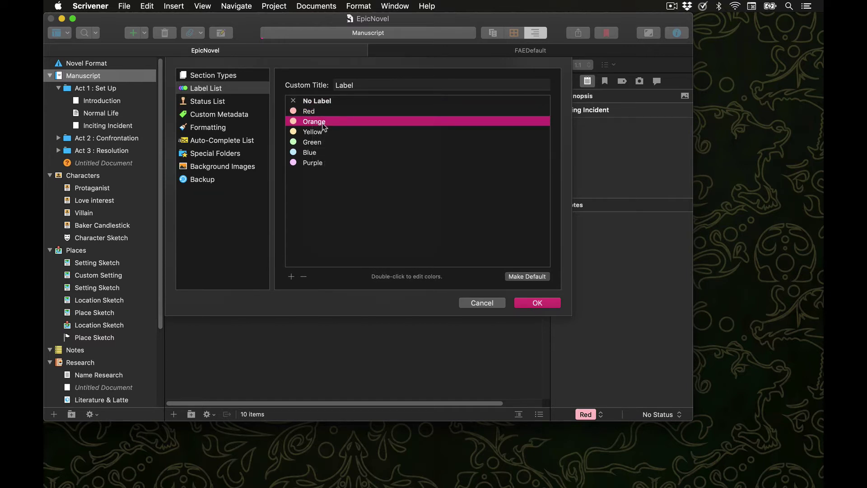
Add a label named Action below Red in the label list and set its color to bright red
left_click(318, 113)
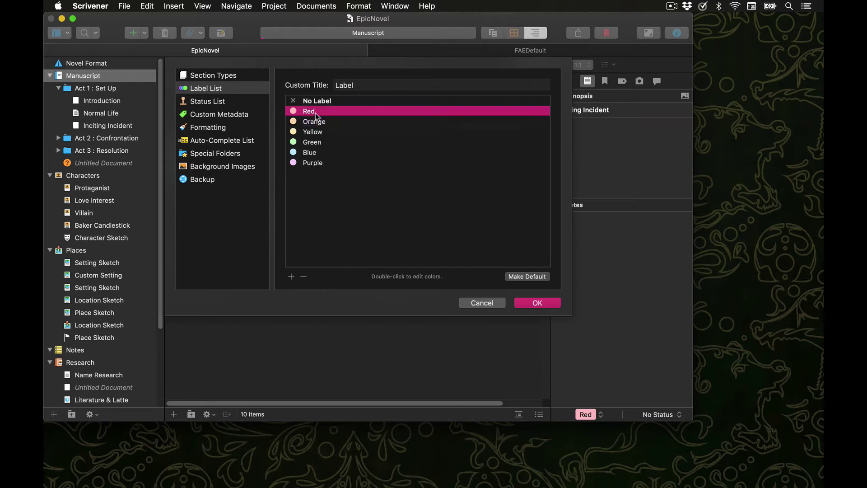
left_click(291, 277)
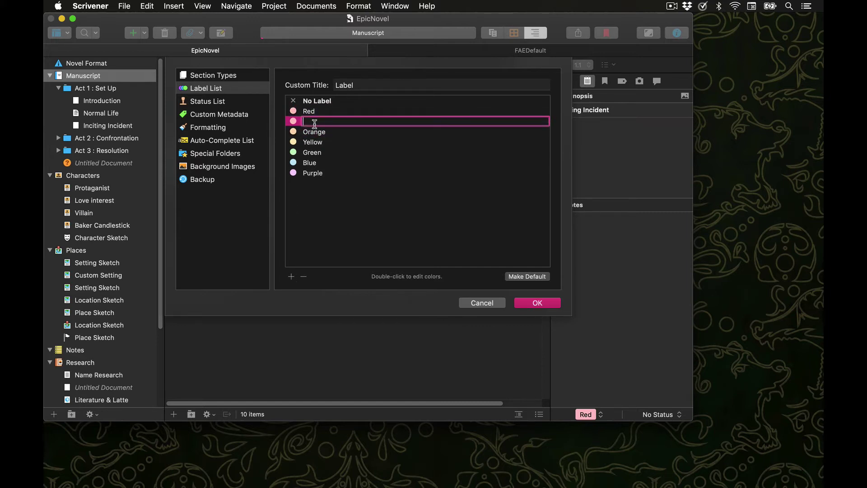
type("Action")
left_click(291, 122)
double_click(294, 121)
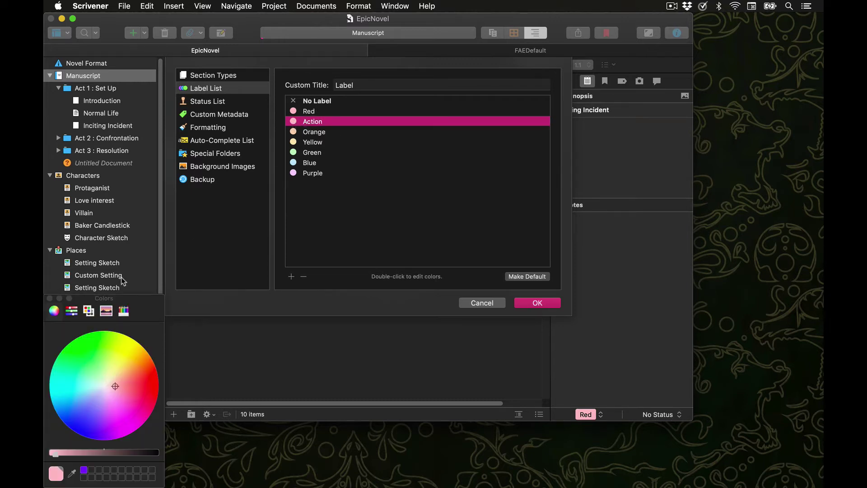
left_click(155, 385)
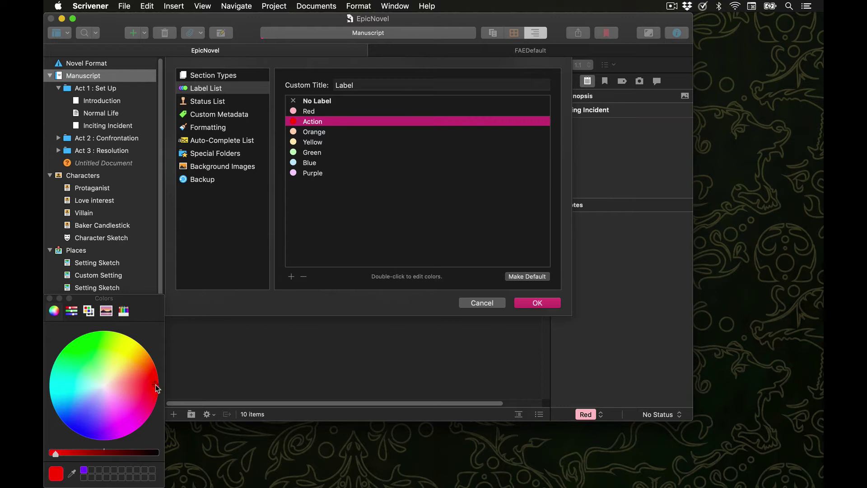
left_click(49, 298)
left_click(398, 233)
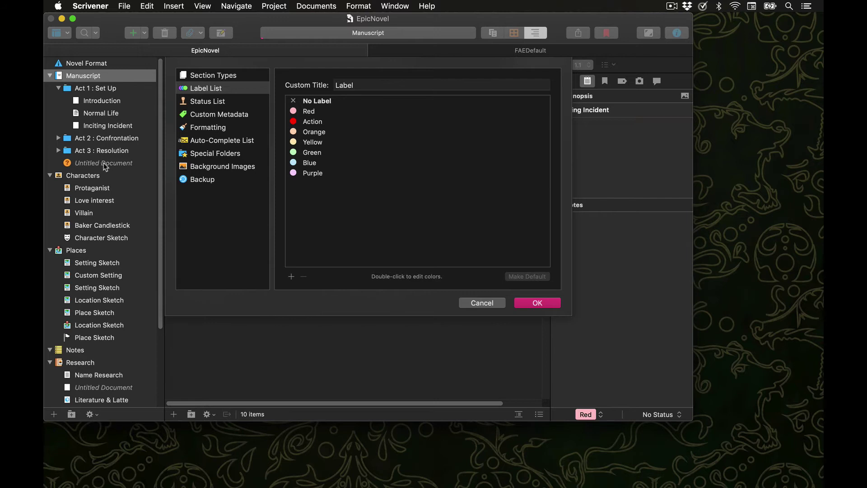
Add a Needs Work status to the project's status list and save the project settings
left_click(217, 101)
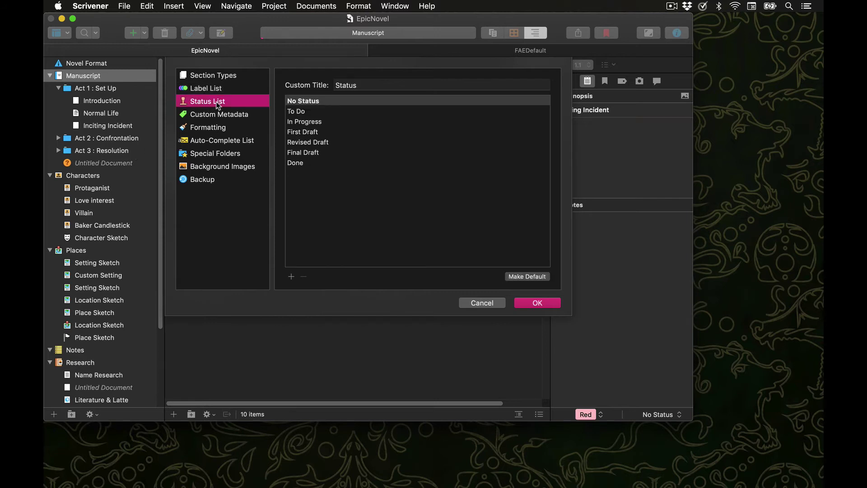
left_click(291, 276)
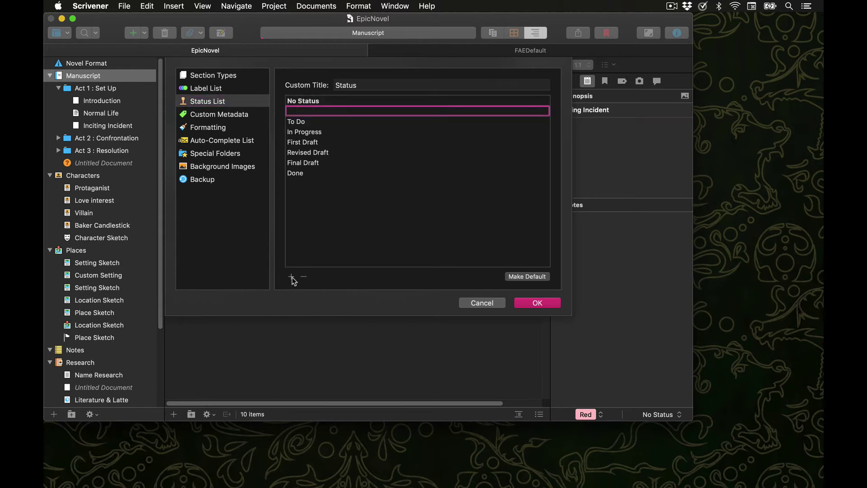
type("Needs Work")
left_click(525, 303)
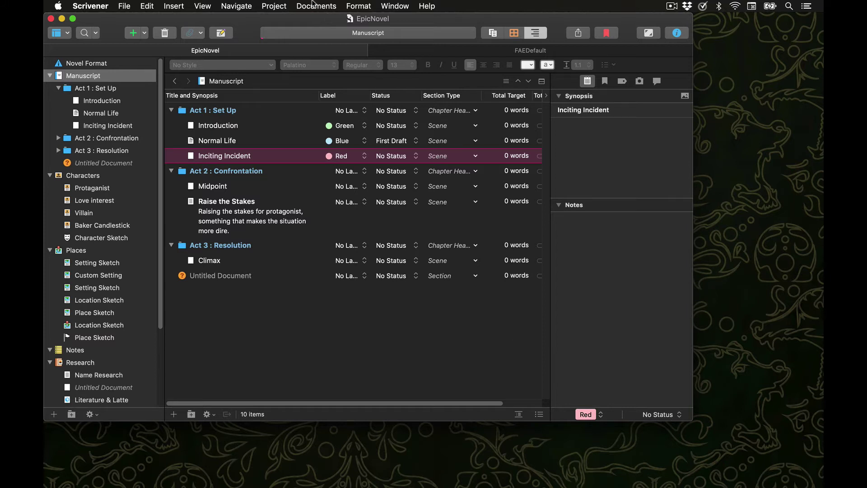
View the project's compiled statistics and expand the word frequency list
left_click(278, 5)
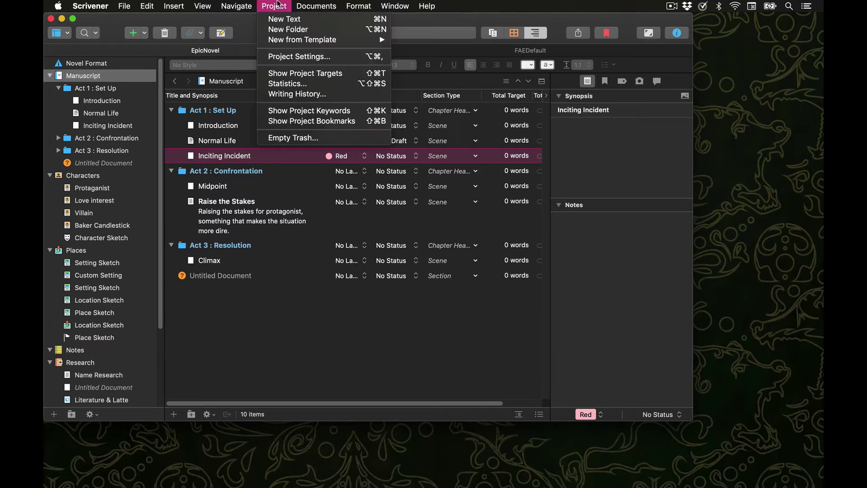
left_click(297, 83)
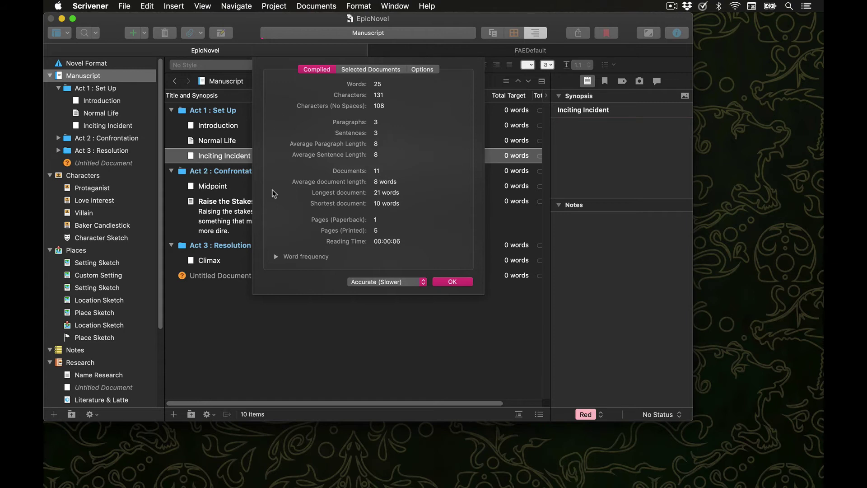
left_click(275, 256)
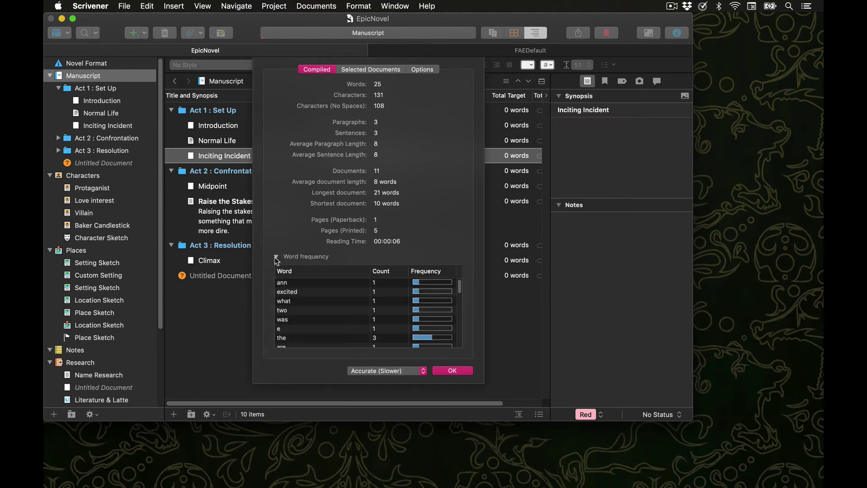